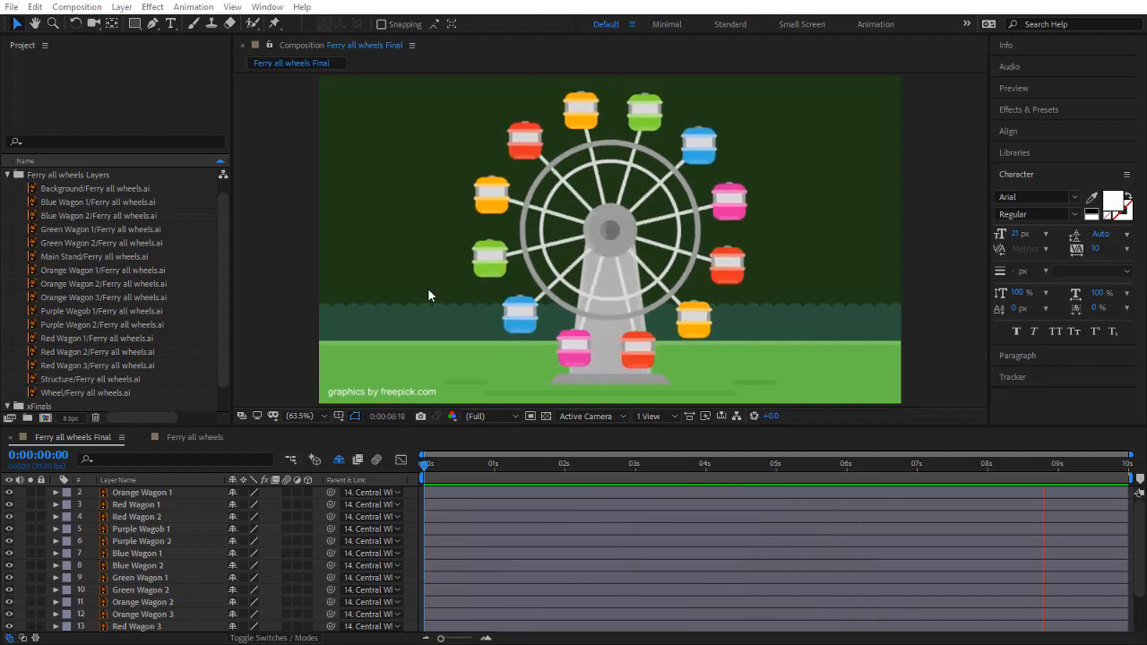
Close the Ferry all wheels Final timeline and enlarge the Ferry all wheels timeline to show every layer.
{"action": "left_click", "coordinate": [194, 437]}
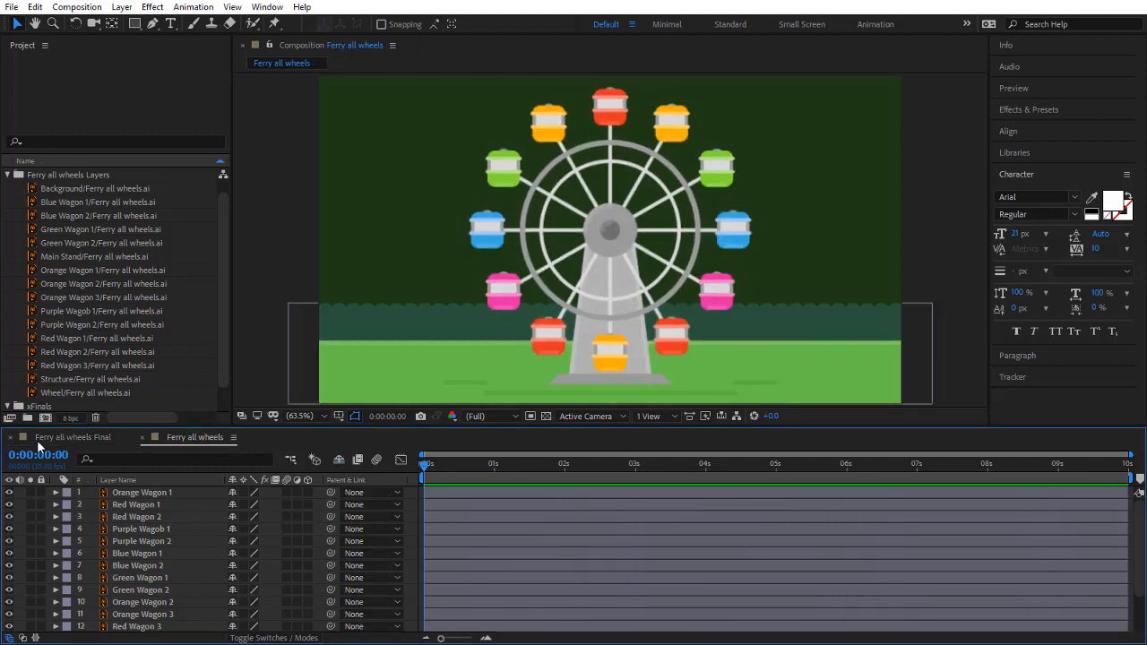
{"action": "left_click", "coordinate": [10, 437]}
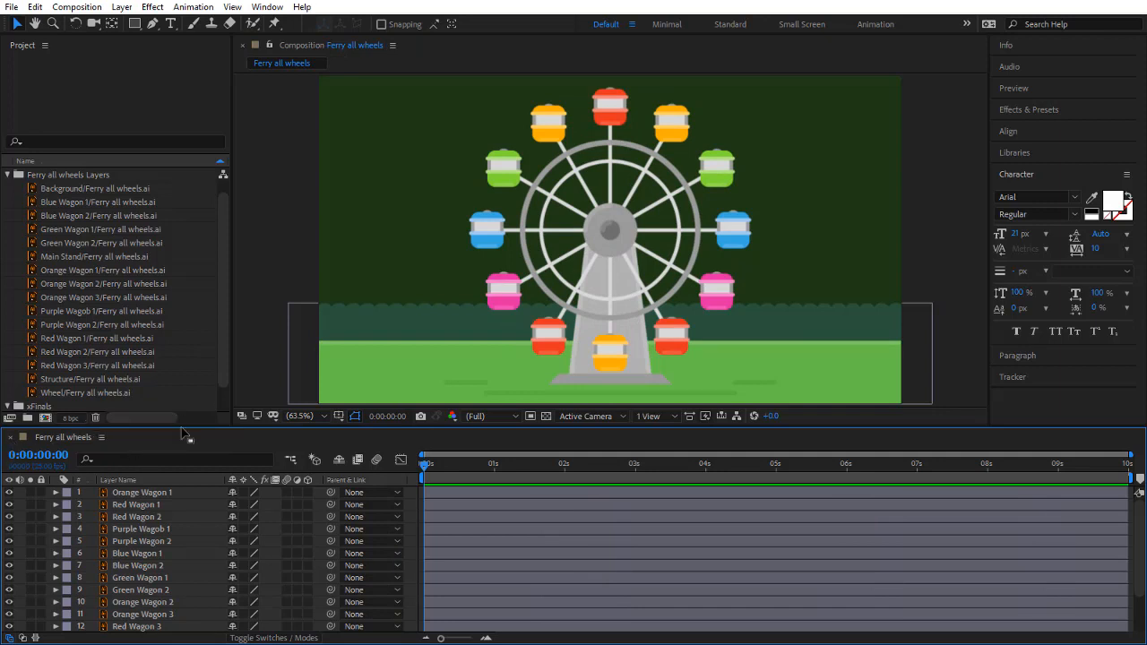
{"action": "left_click_drag", "start_coordinate": [184, 426], "coordinate": [184, 352]}
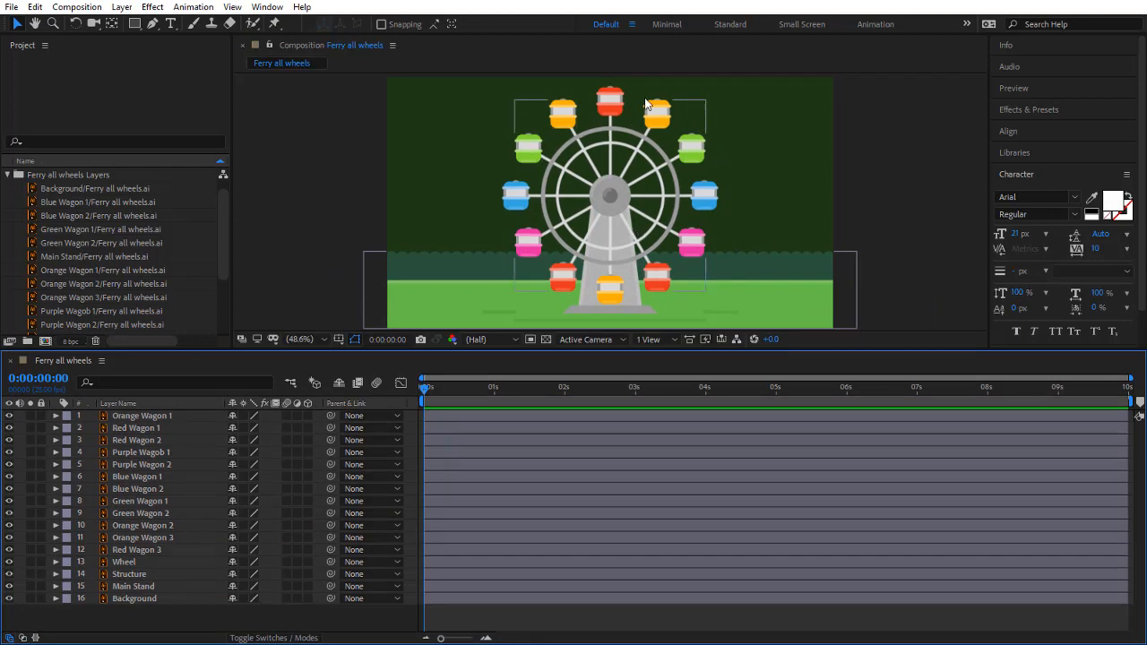
Collapse the Ferry all wheels Layers folder in the project.
{"action": "left_click", "coordinate": [156, 417]}
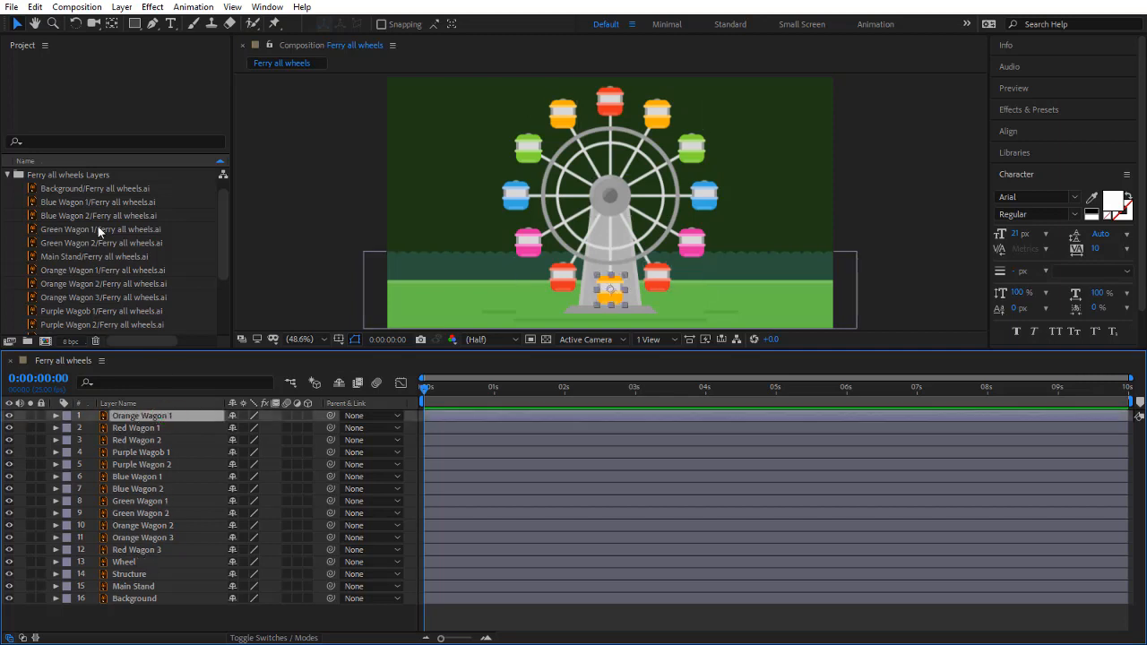
{"action": "scroll", "coordinate": [67, 230], "scroll_direction": "up", "scroll_amount": 1}
{"action": "left_click", "coordinate": [8, 189]}
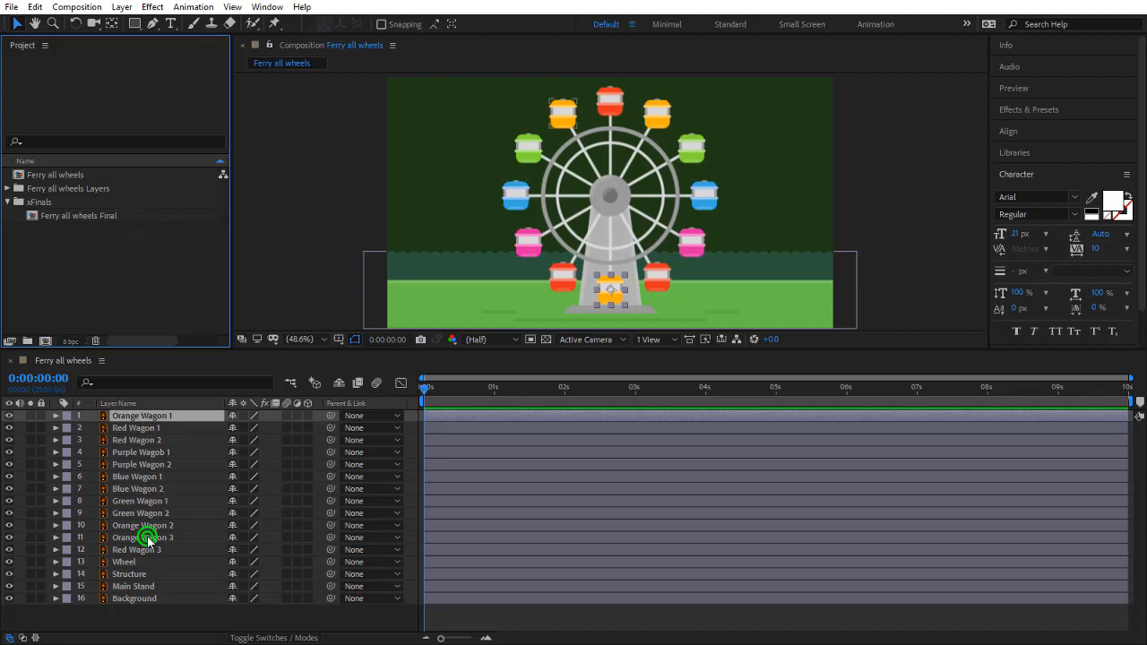
Inspect the Wheel and Structure layers, trying a small move of the Structure in the composition.
{"action": "left_click", "coordinate": [131, 562]}
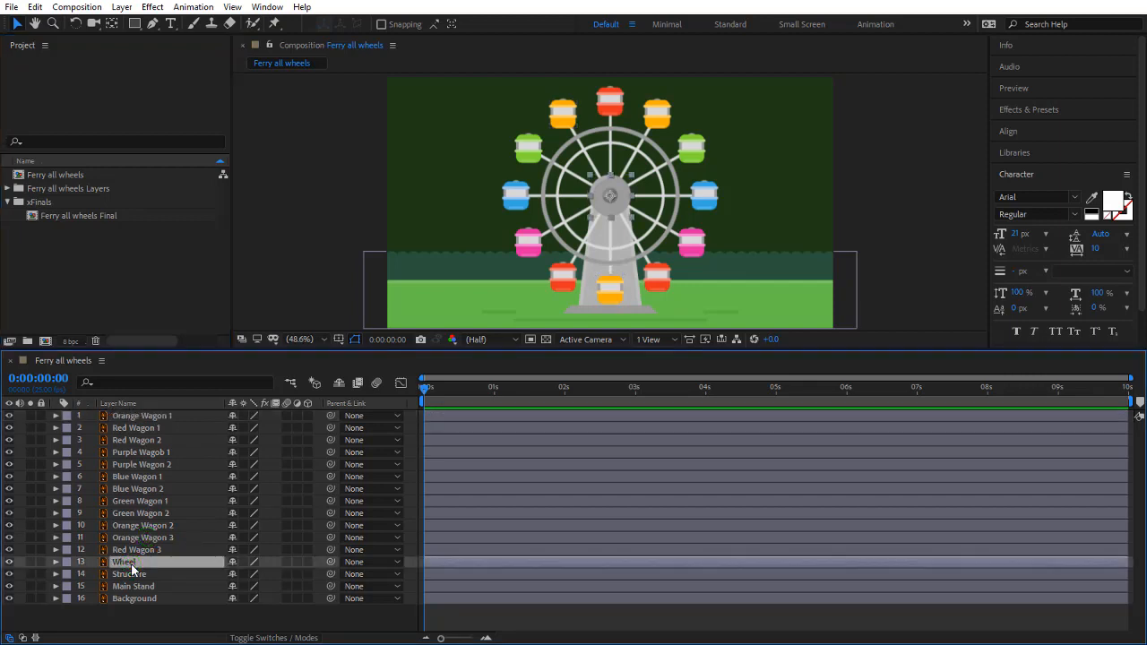
{"action": "left_click", "coordinate": [176, 574]}
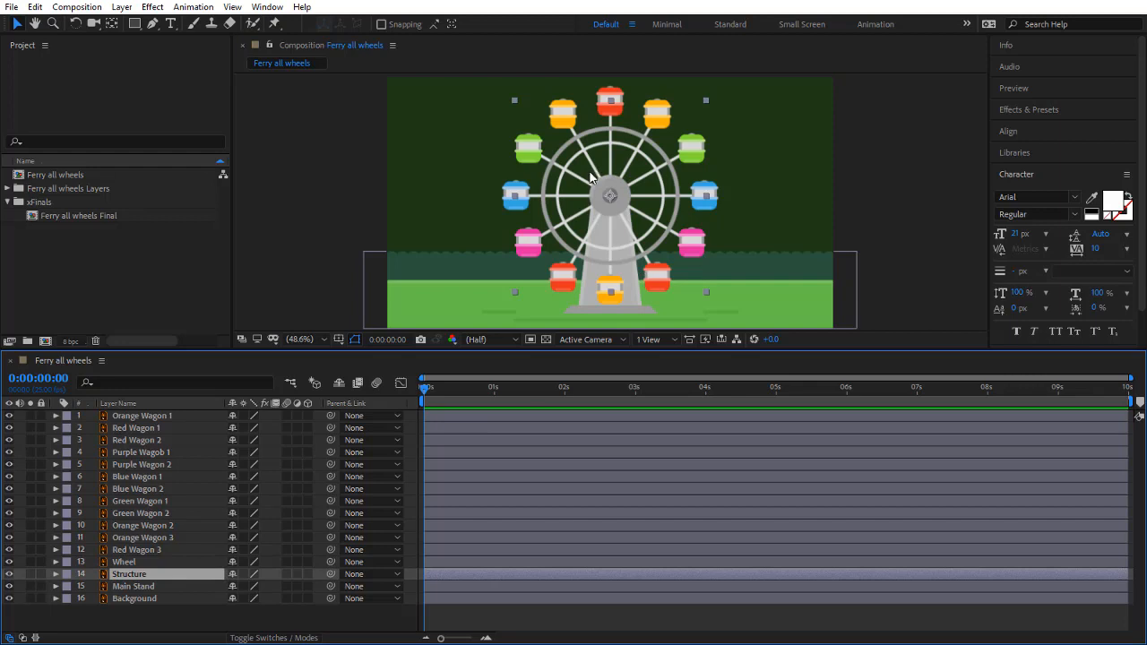
{"action": "mouse_move", "coordinate": [608, 190]}
{"action": "left_mouse_down"}
{"action": "mouse_move", "coordinate": [716, 192]}
{"action": "mouse_move", "coordinate": [609, 191]}
{"action": "left_mouse_up"}
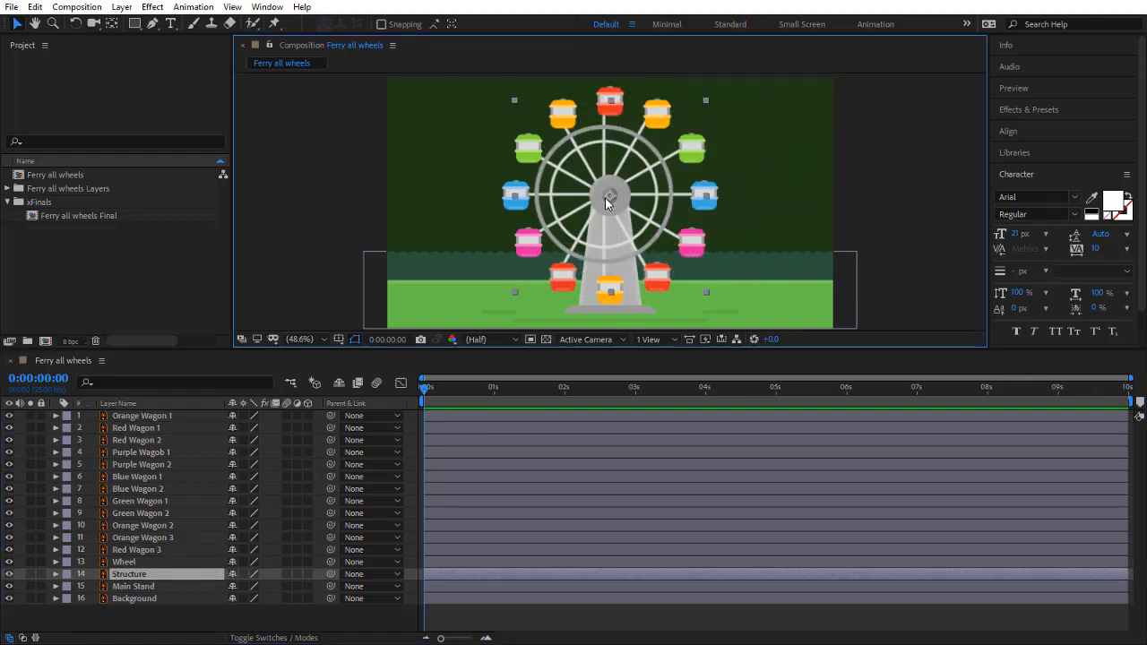
Lock the Main Stand and Background layers.
{"action": "left_click", "coordinate": [197, 585]}
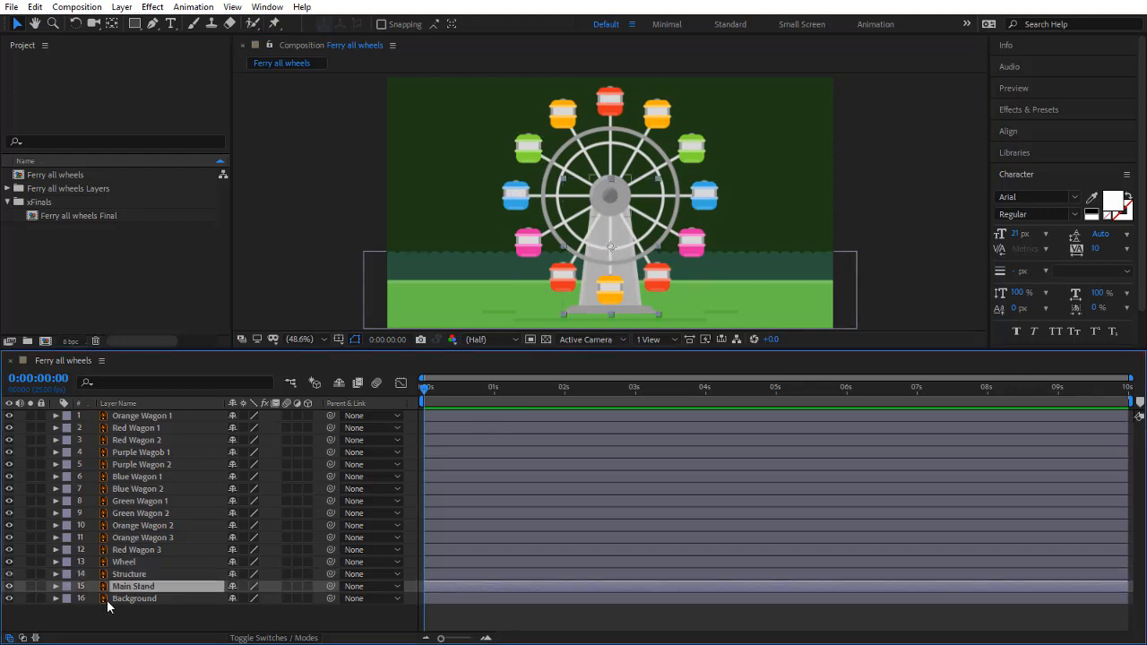
{"action": "left_click", "coordinate": [40, 586]}
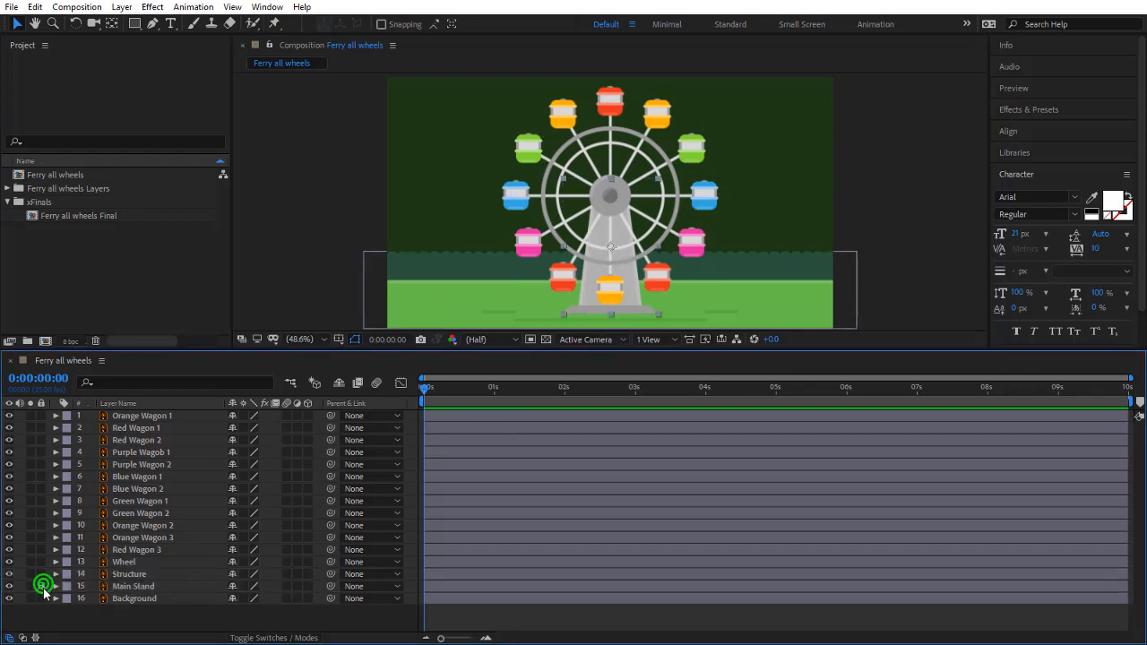
{"action": "left_click", "coordinate": [40, 598]}
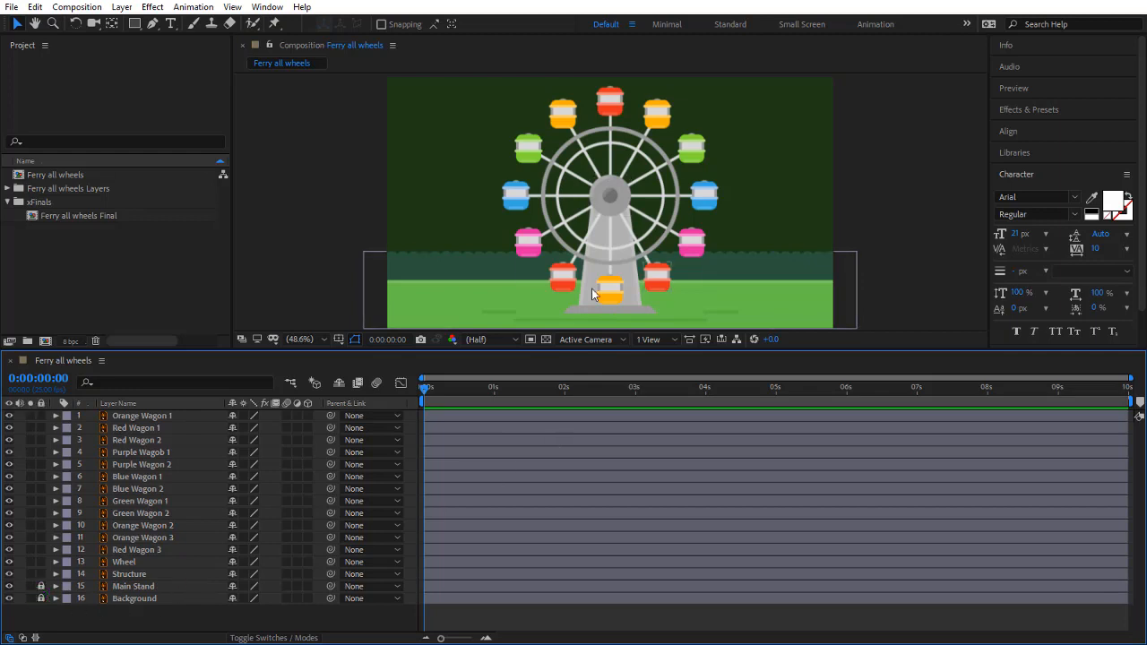
Enable continuous rasterization for all the wagon layers, the Wheel and the Structure.
{"action": "scroll", "coordinate": [609, 213], "scroll_direction": "up", "scroll_amount": 4}
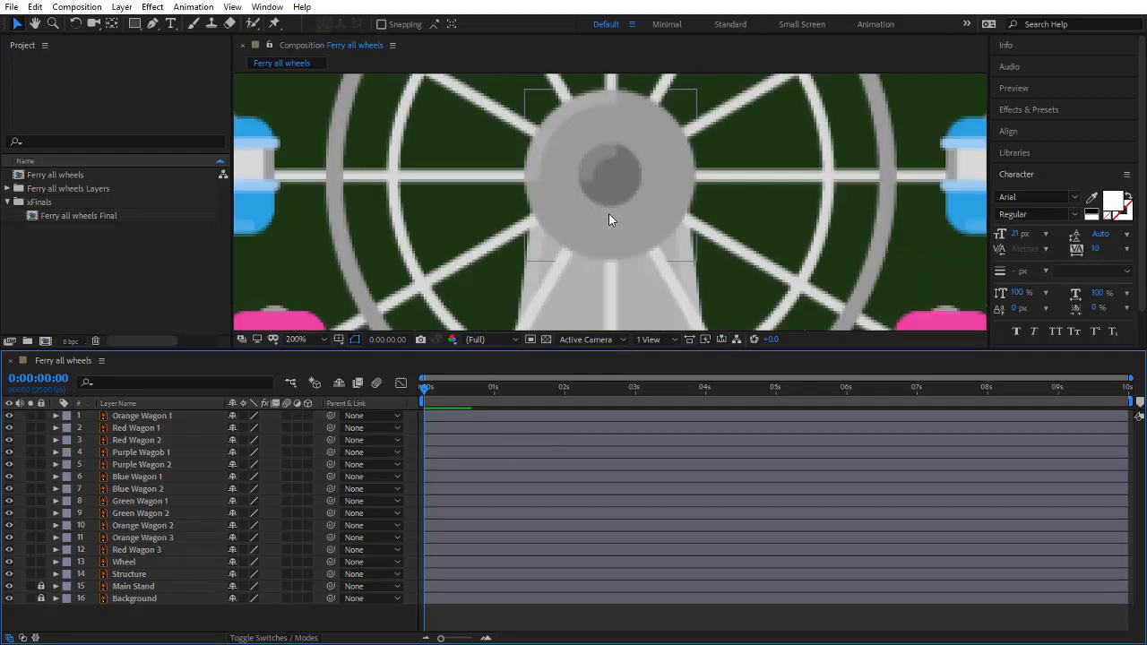
{"action": "left_click", "coordinate": [137, 561]}
{"action": "left_click", "coordinate": [143, 573], "text": "ctrl"}
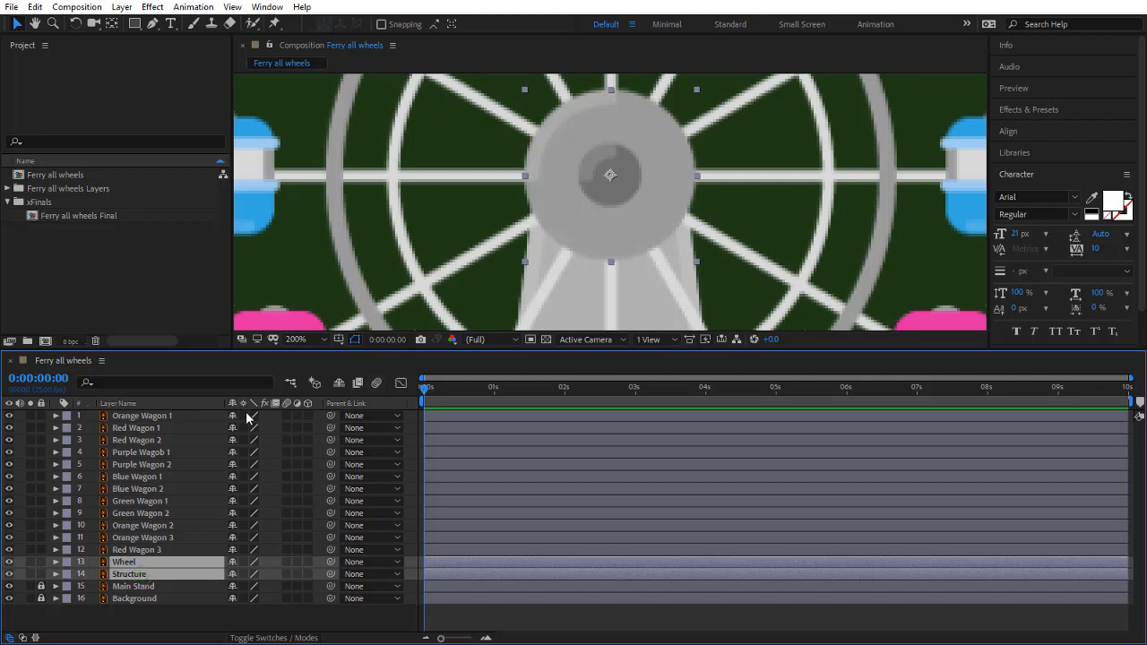
{"action": "left_click_drag", "start_coordinate": [244, 416], "coordinate": [242, 444]}
Unlock the Main Stand and Background layers, enable continuous rasterization for both, and lock them again.
{"action": "left_click", "coordinate": [41, 586]}
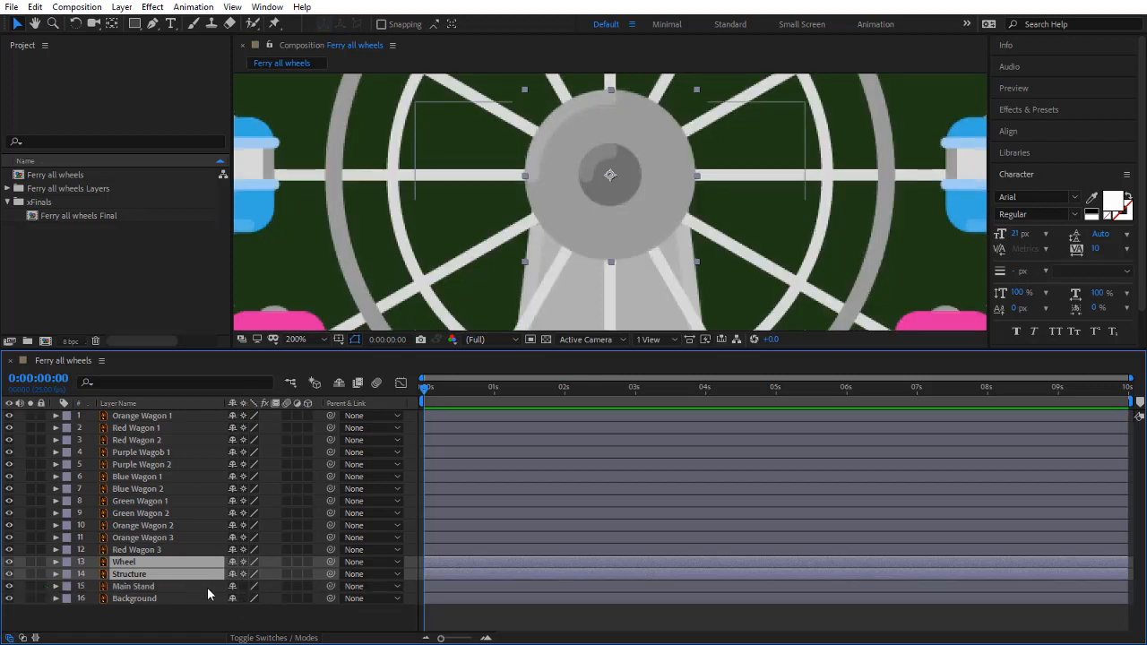
{"action": "left_click_drag", "start_coordinate": [247, 588], "coordinate": [247, 598]}
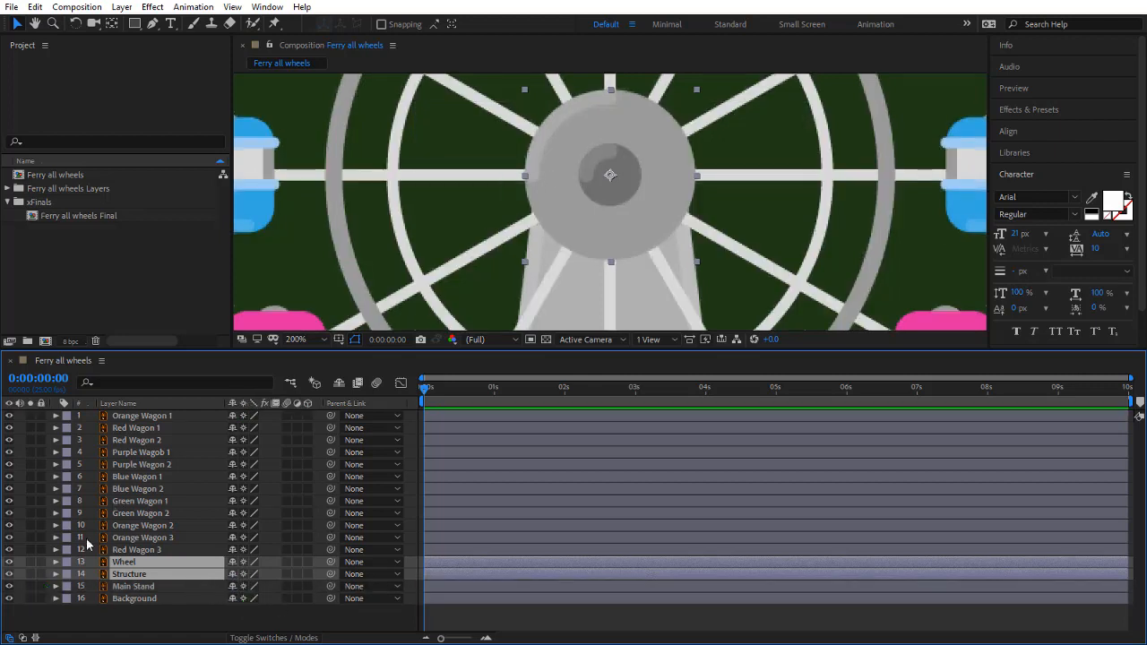
{"action": "left_click", "coordinate": [40, 586]}
{"action": "left_click", "coordinate": [40, 599]}
{"action": "left_click", "coordinate": [205, 616]}
Try shifting the Wheel and the Structure slightly off the hub's center, undoing each move.
{"action": "left_click", "coordinate": [170, 562]}
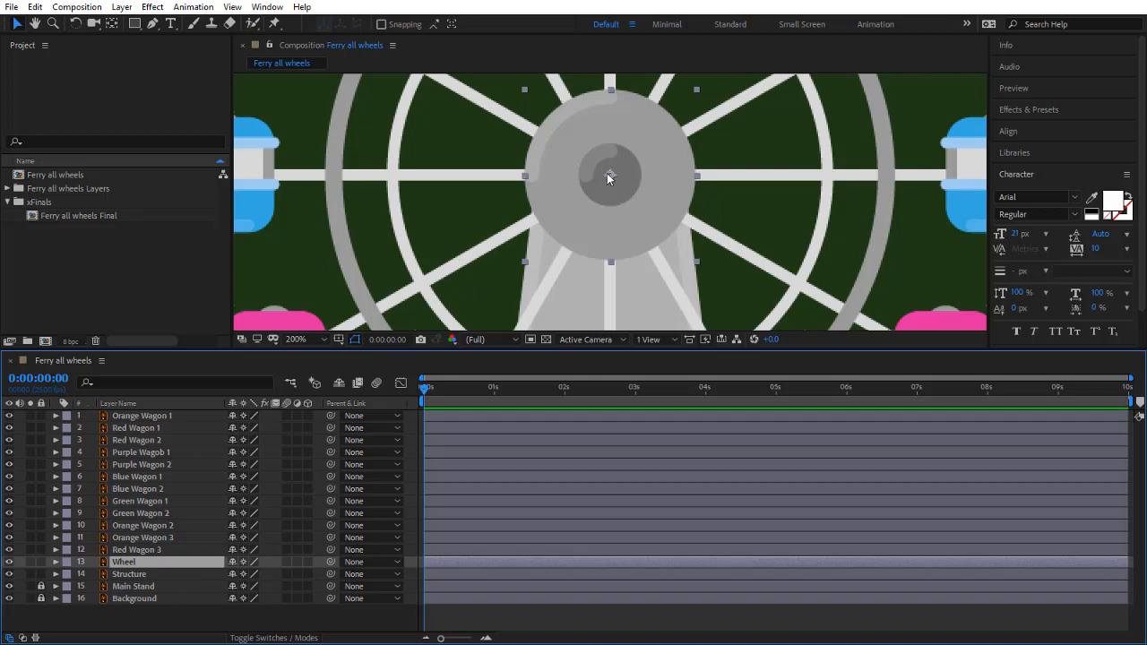
{"action": "mouse_move", "coordinate": [606, 173]}
{"action": "left_mouse_down"}
{"action": "mouse_move", "coordinate": [630, 174]}
{"action": "mouse_move", "coordinate": [615, 173]}
{"action": "left_mouse_up"}
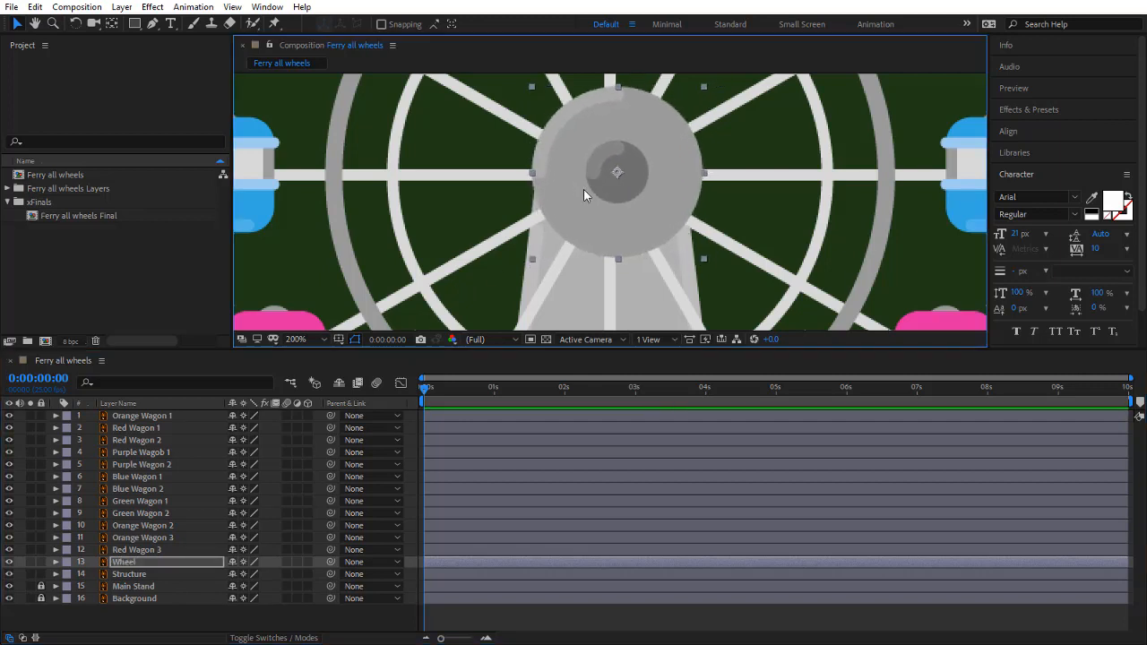
{"action": "key", "text": "ctrl+z"}
{"action": "left_click", "coordinate": [176, 575]}
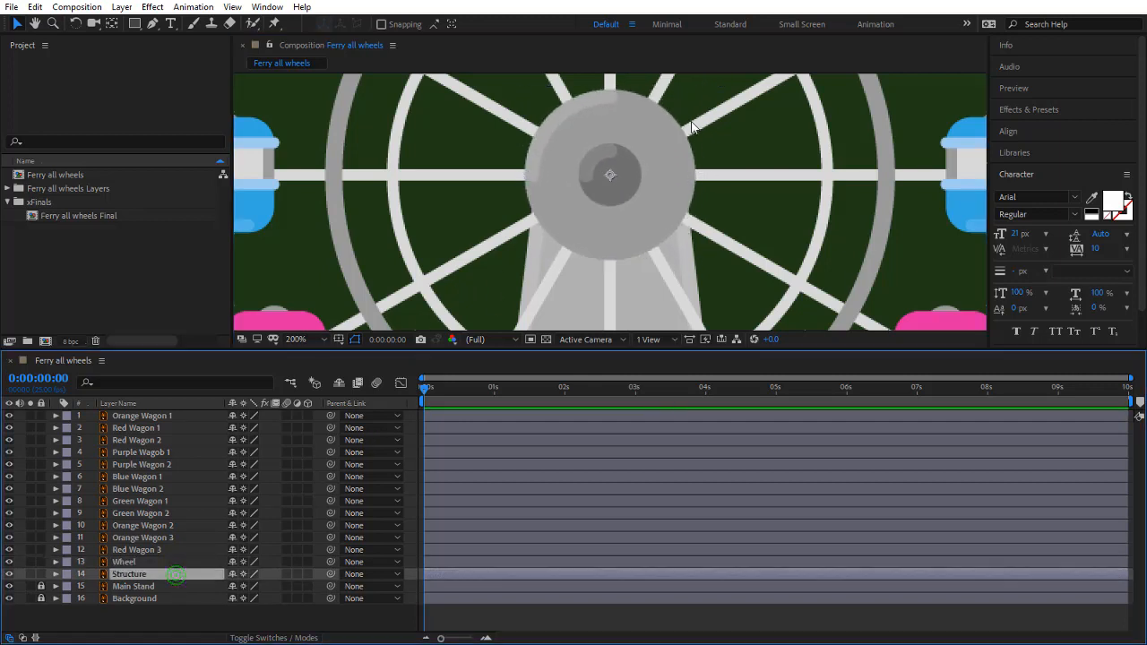
{"action": "mouse_move", "coordinate": [609, 177]}
{"action": "left_mouse_down"}
{"action": "mouse_move", "coordinate": [624, 182]}
{"action": "mouse_move", "coordinate": [618, 173]}
{"action": "left_mouse_up"}
{"action": "key", "text": "ctrl+z"}
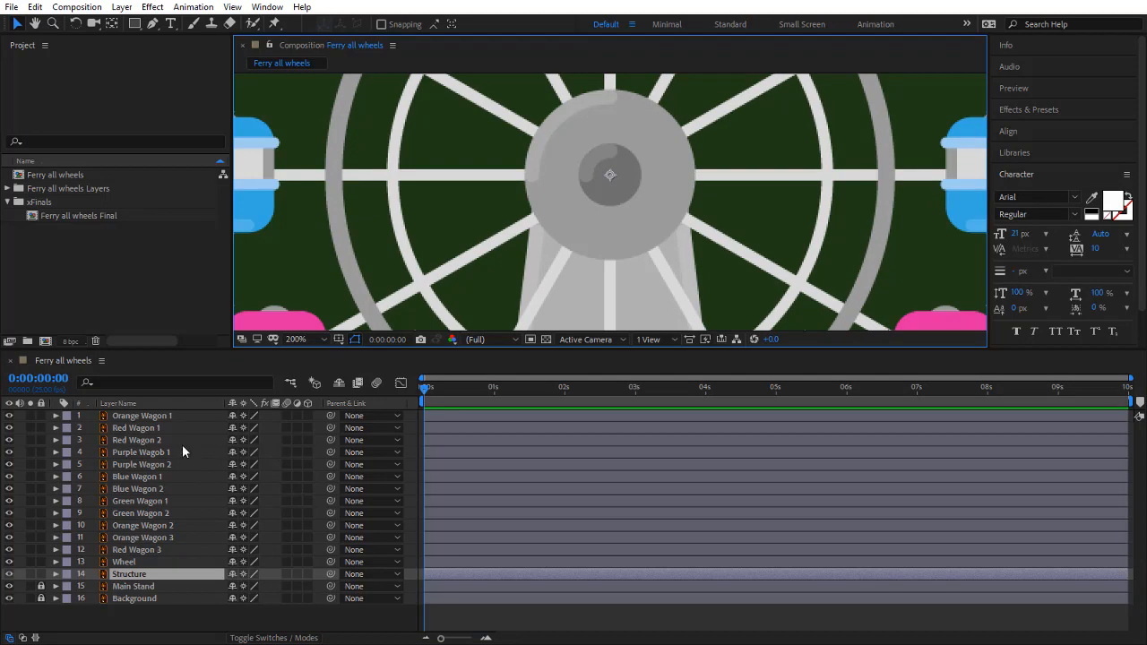
Add a rotation keyframe to the Wheel layer at 0:00:00:00 with the whole composition in view.
{"action": "left_click", "coordinate": [315, 340]}
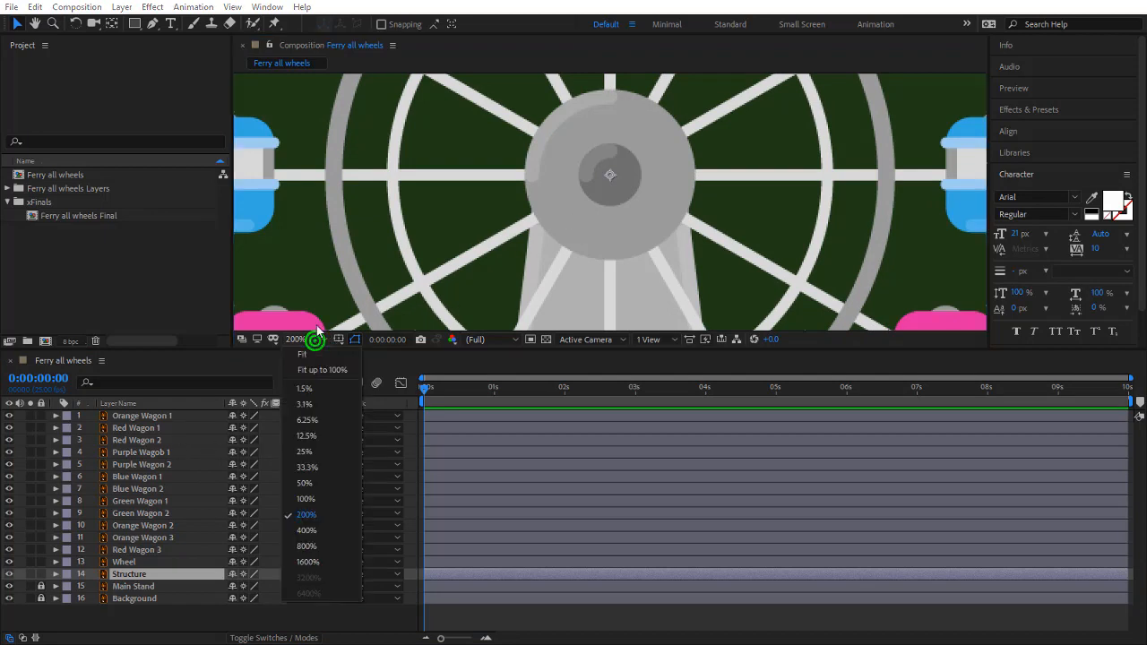
{"action": "left_click", "coordinate": [321, 368]}
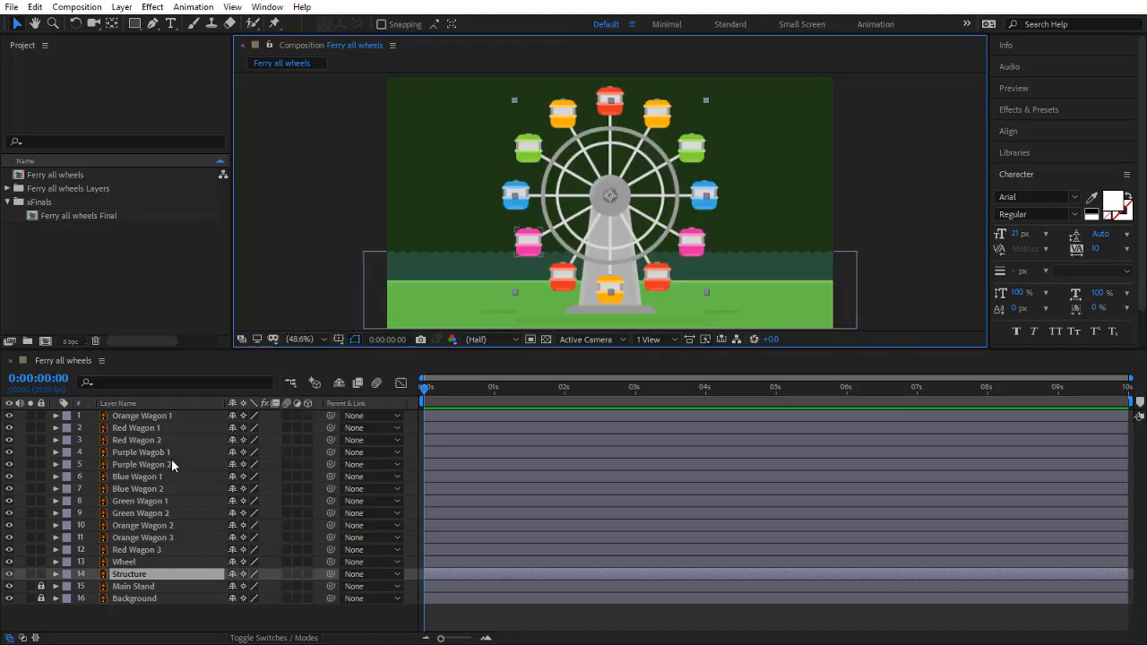
{"action": "left_click", "coordinate": [157, 562]}
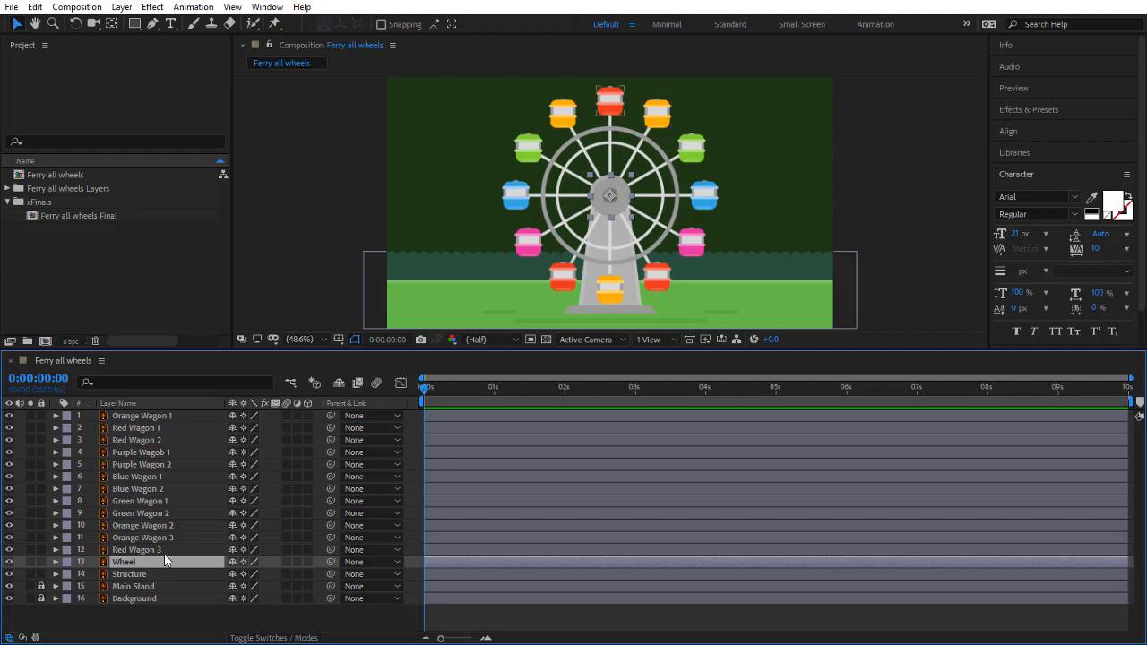
{"action": "key", "text": "r"}
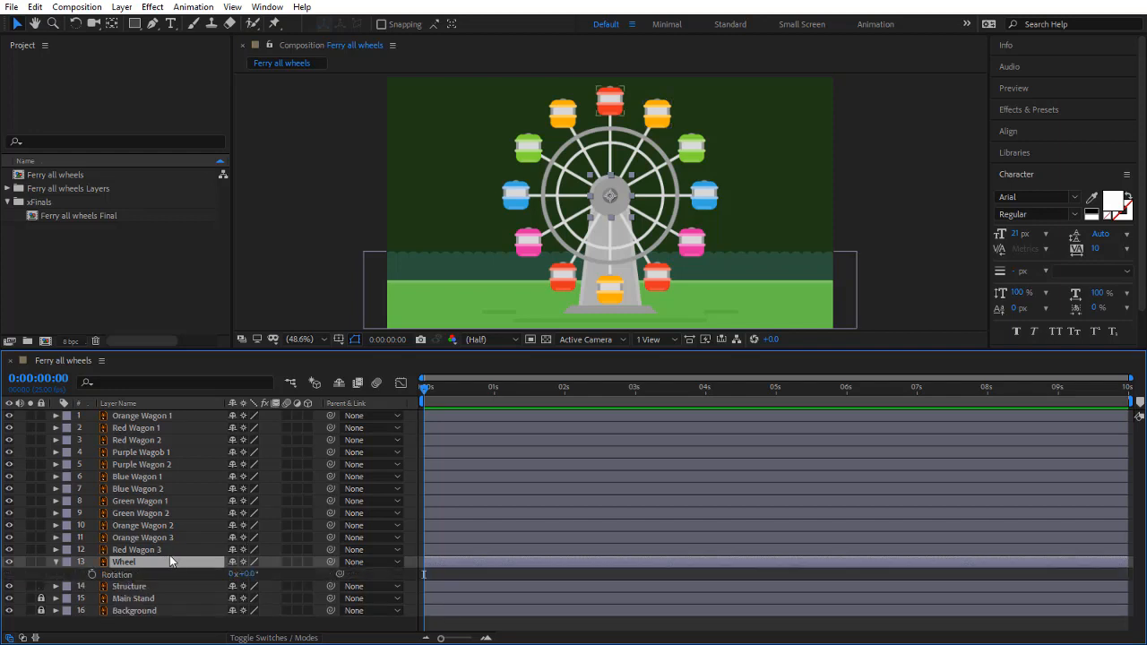
{"action": "left_click", "coordinate": [93, 574]}
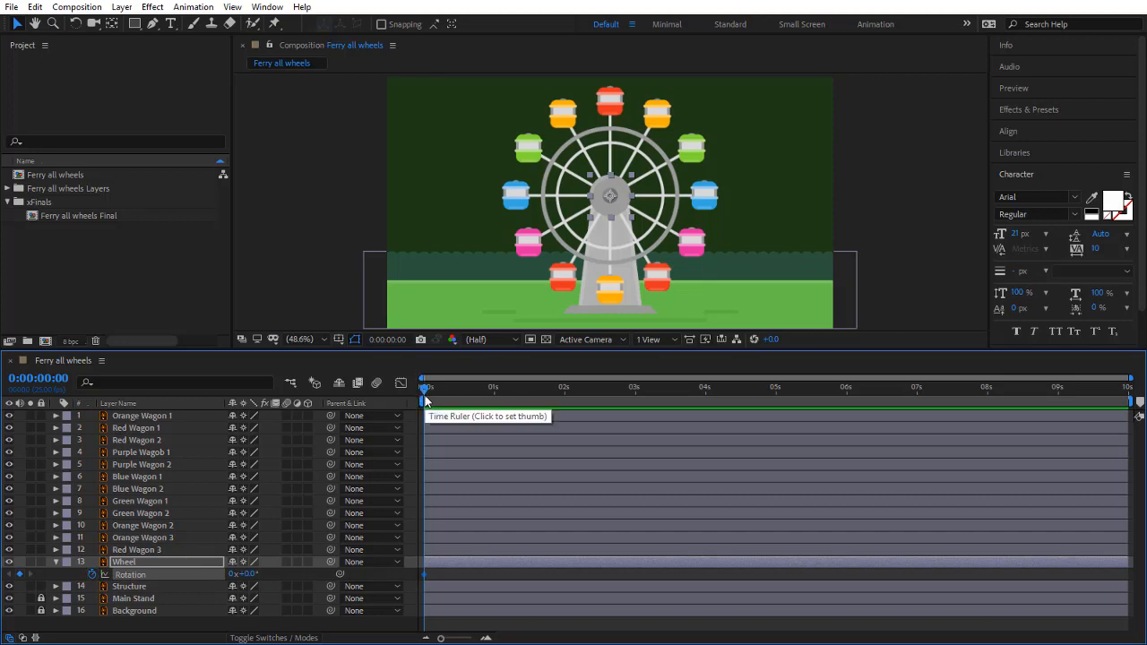
Set the Wheel's rotation to 1 full revolution at the last frame, 0:00:09:24, and preview the animation.
{"action": "key", "text": "End"}
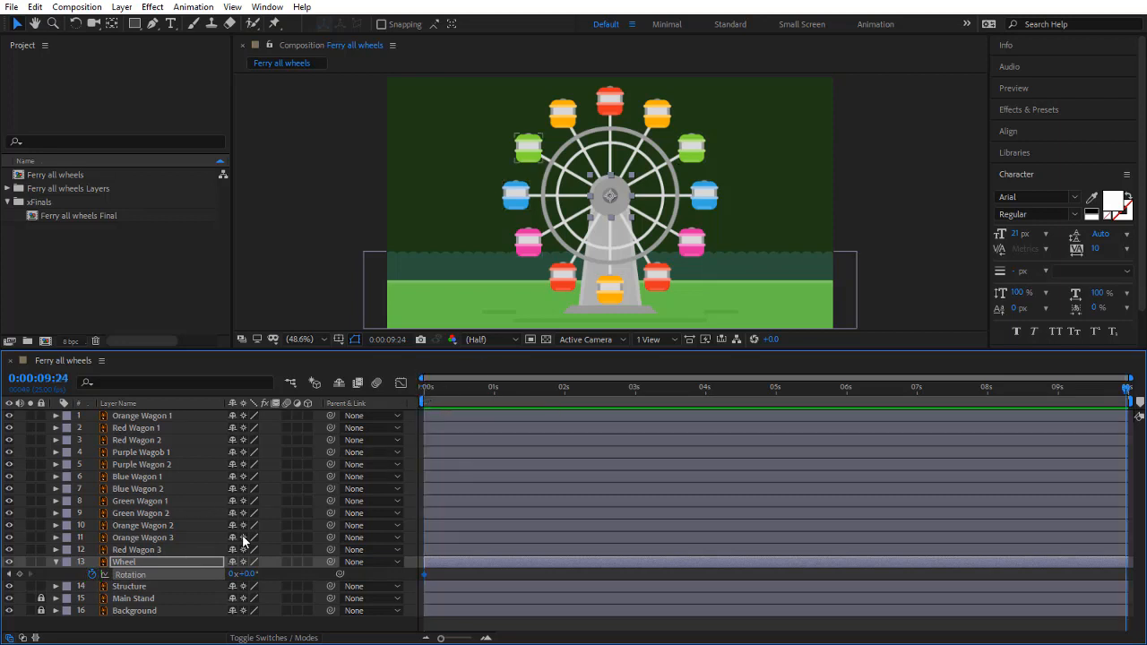
{"action": "left_click", "coordinate": [233, 574]}
{"action": "type", "text": "1"}
{"action": "key", "text": "Return"}
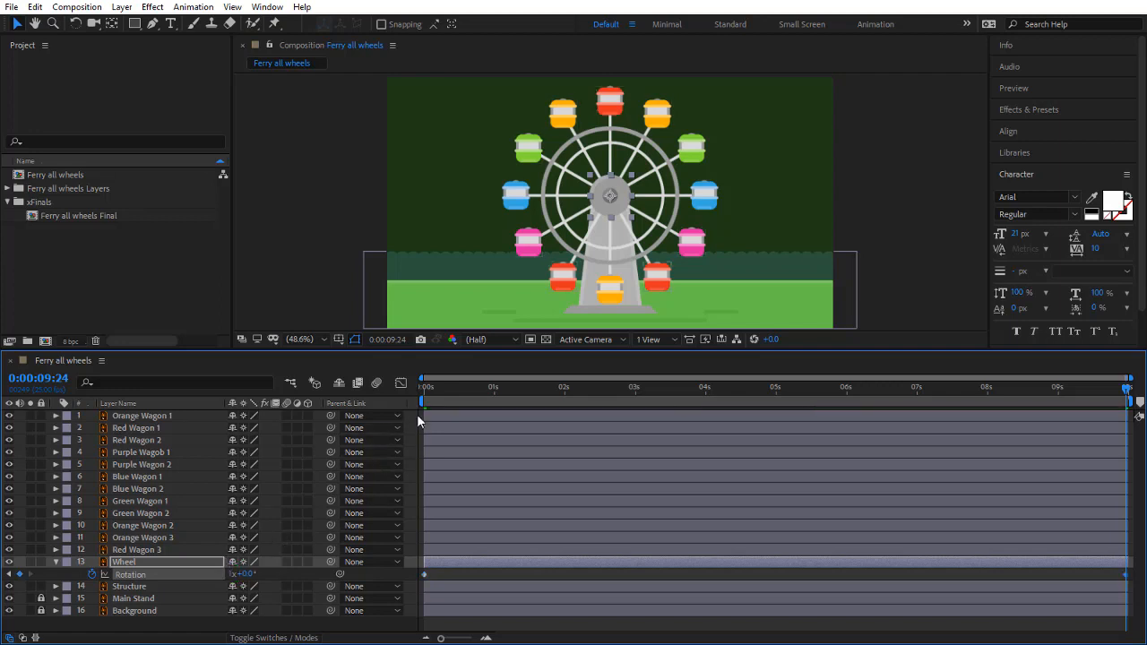
{"action": "key", "text": "space"}
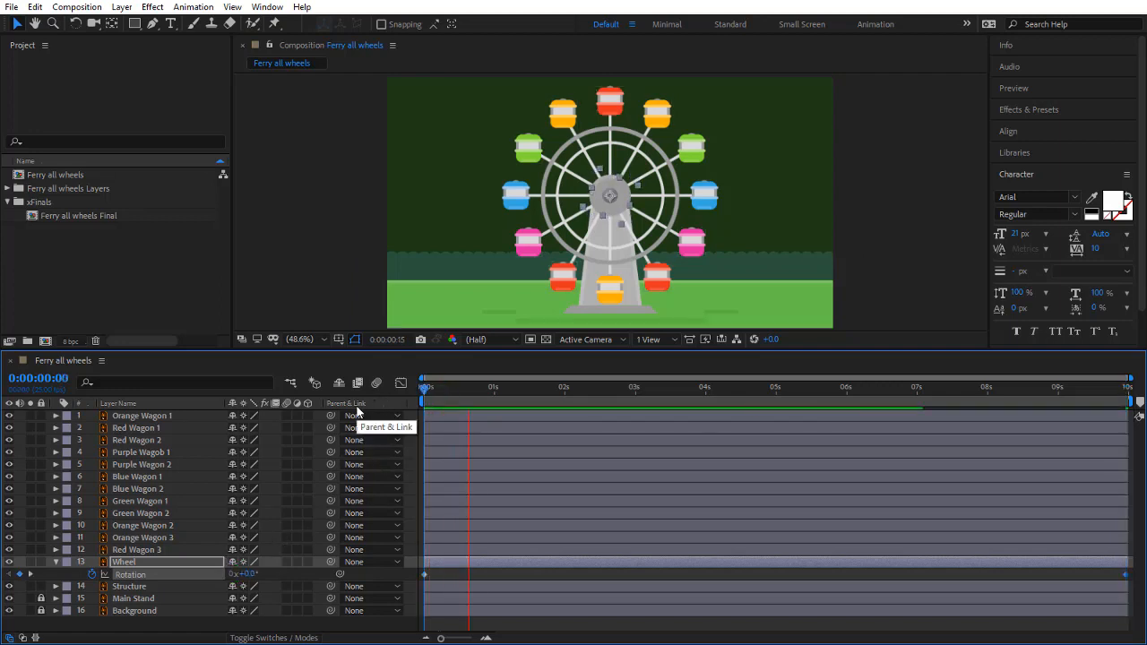
{"action": "key", "text": "space"}
Parent the Structure layer to the Wheel layer and preview the rotation.
{"action": "left_click", "coordinate": [158, 586]}
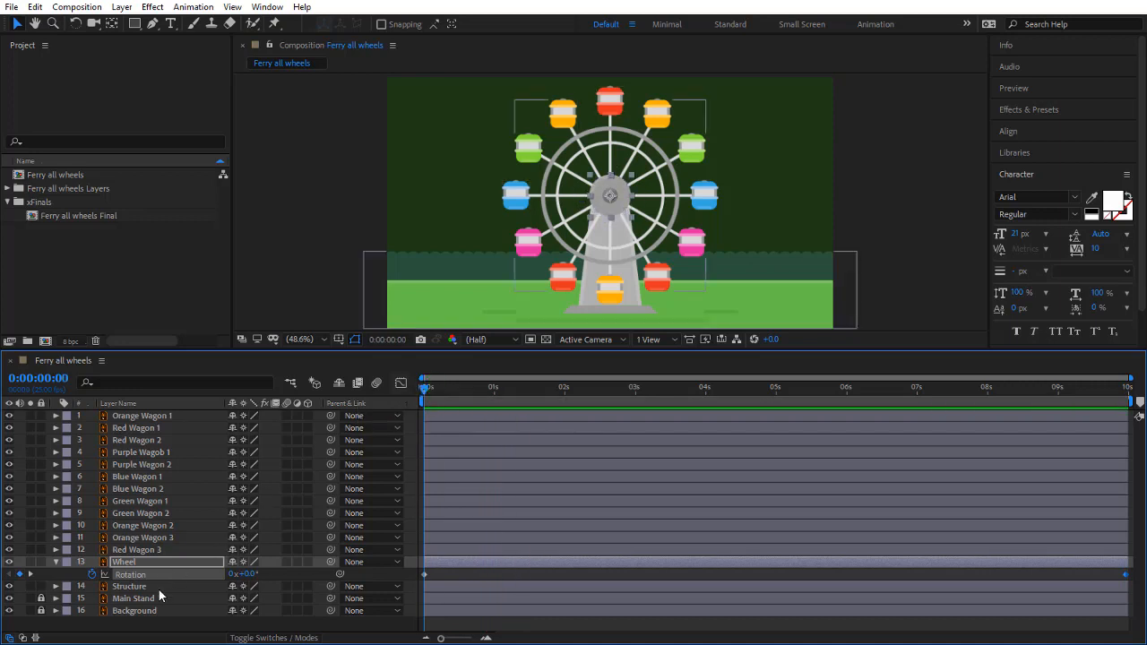
{"action": "mouse_move", "coordinate": [332, 588]}
{"action": "left_mouse_down"}
{"action": "mouse_move", "coordinate": [164, 564]}
{"action": "mouse_move", "coordinate": [328, 588]}
{"action": "left_mouse_up"}
{"action": "left_click_drag", "start_coordinate": [173, 574], "coordinate": [170, 563]}
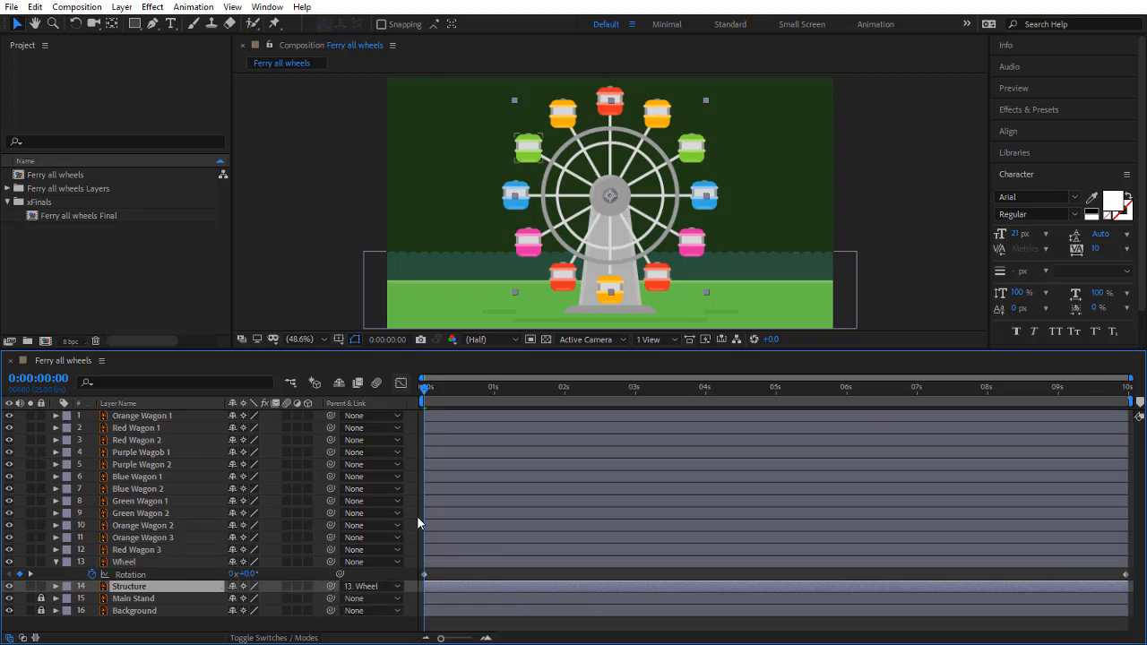
{"action": "key", "text": "space"}
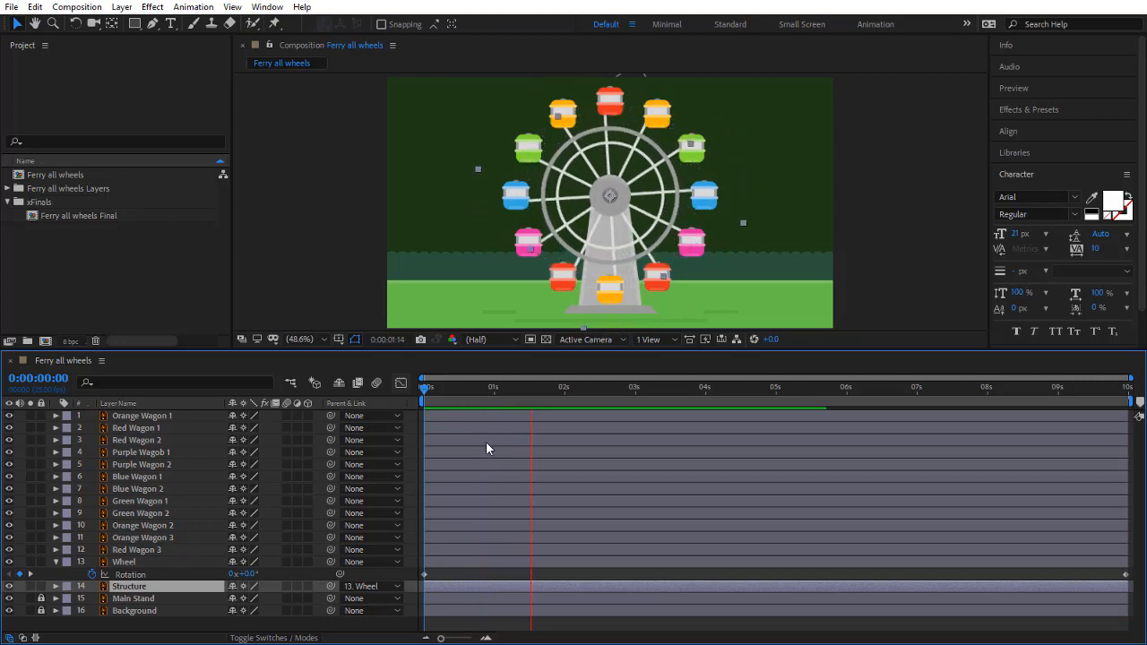
{"action": "key", "text": "space"}
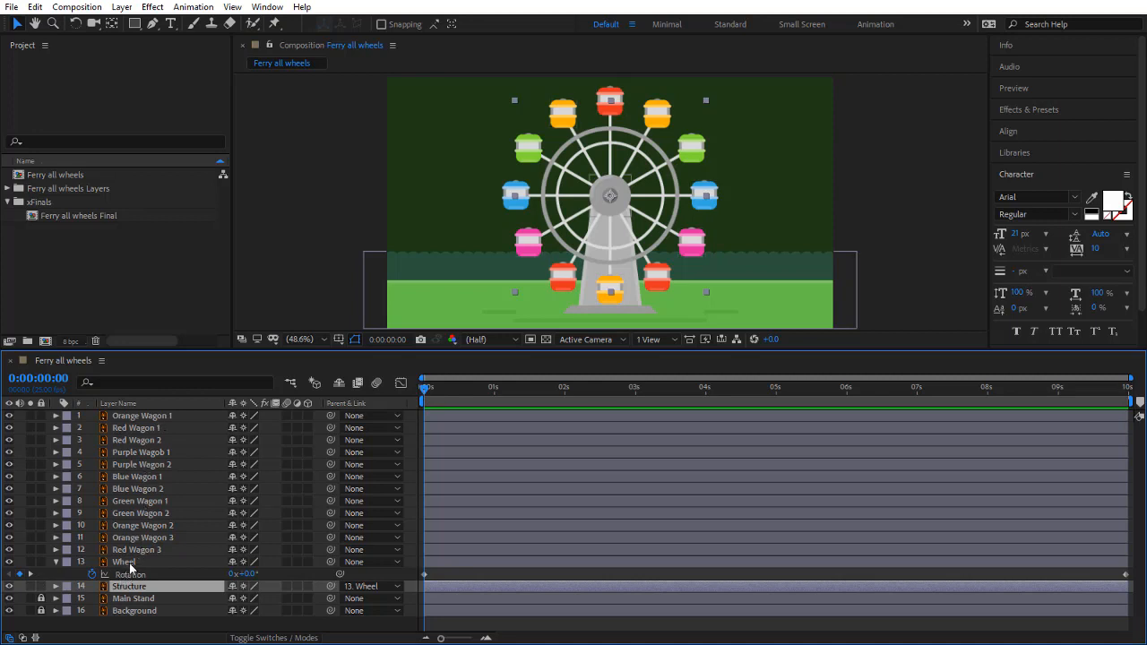
Parent all twelve wagon layers, Orange Wagon 1 through Red Wagon 3, to the Wheel layer and preview the animation.
{"action": "left_click", "coordinate": [165, 420]}
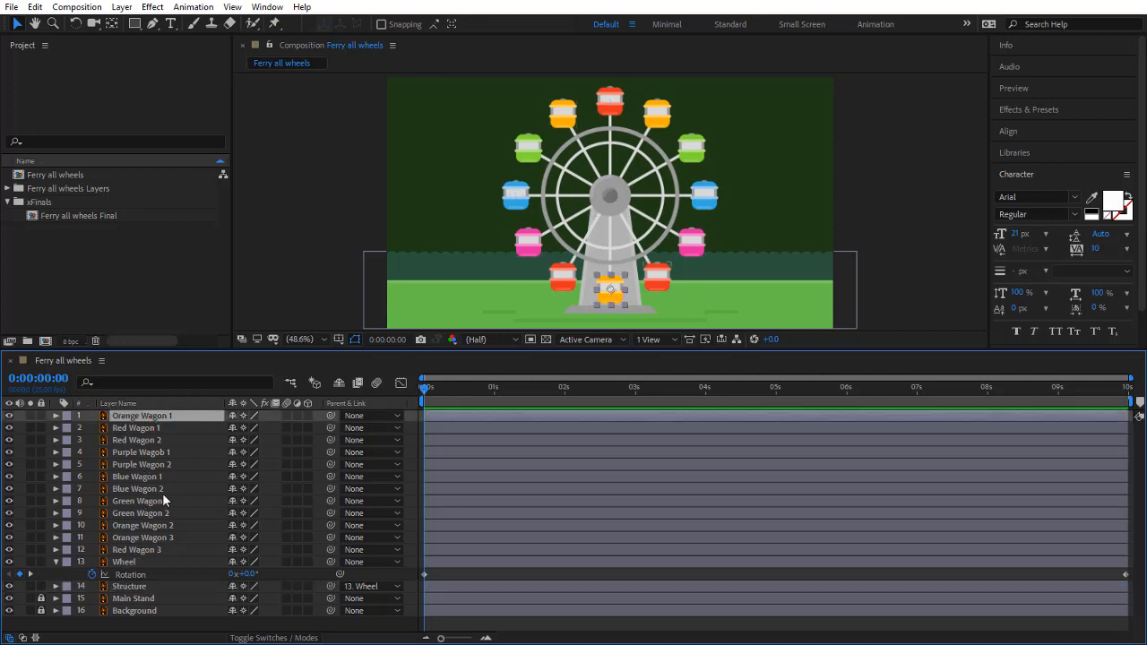
{"action": "left_click", "coordinate": [143, 550], "text": "shift"}
{"action": "left_click_drag", "start_coordinate": [331, 549], "coordinate": [178, 561]}
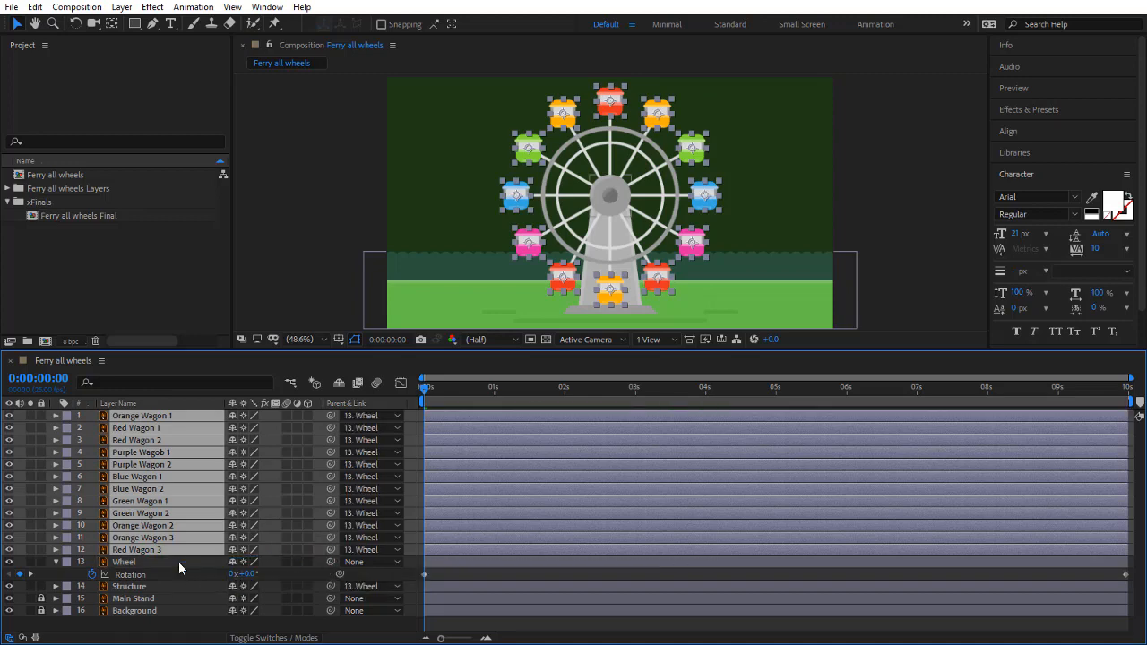
{"action": "left_click", "coordinate": [178, 561]}
{"action": "key", "text": "space"}
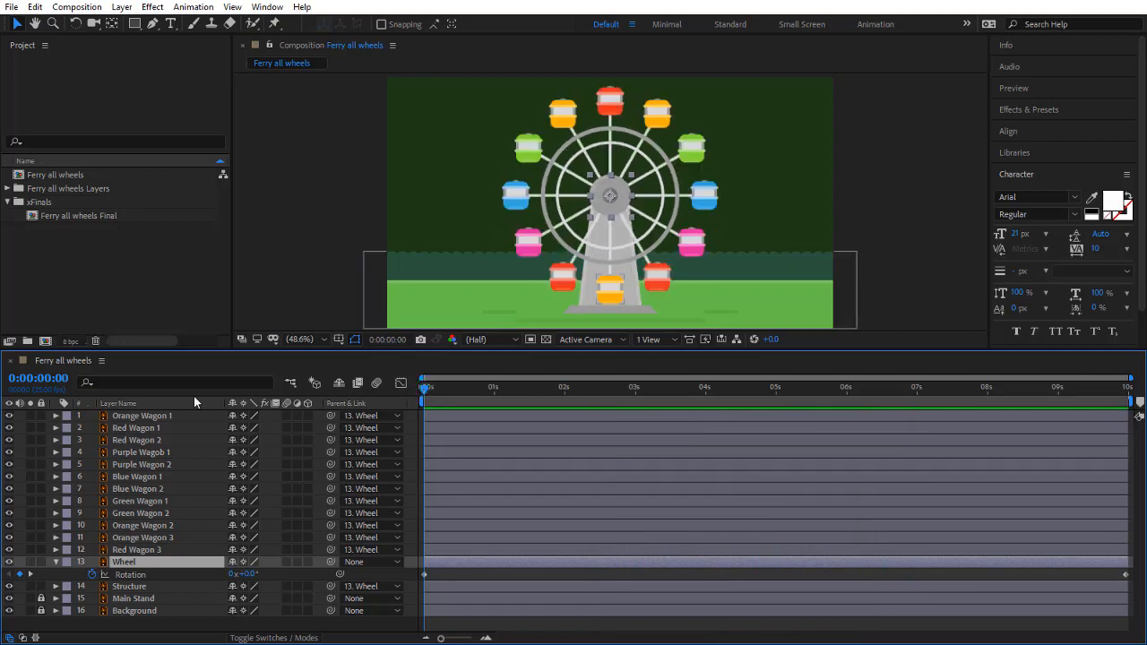
Set the Orange Wagon 1 layer's auto-orientation to Orient Along Path and preview the animation.
{"action": "left_click", "coordinate": [174, 416]}
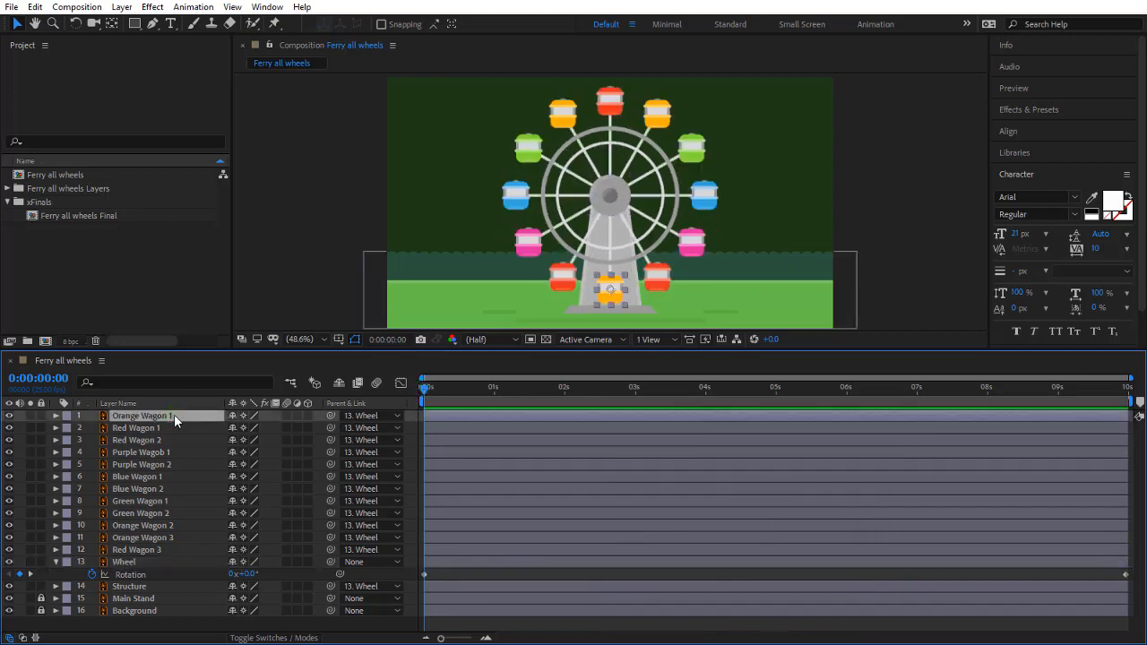
{"action": "right_click", "coordinate": [175, 420]}
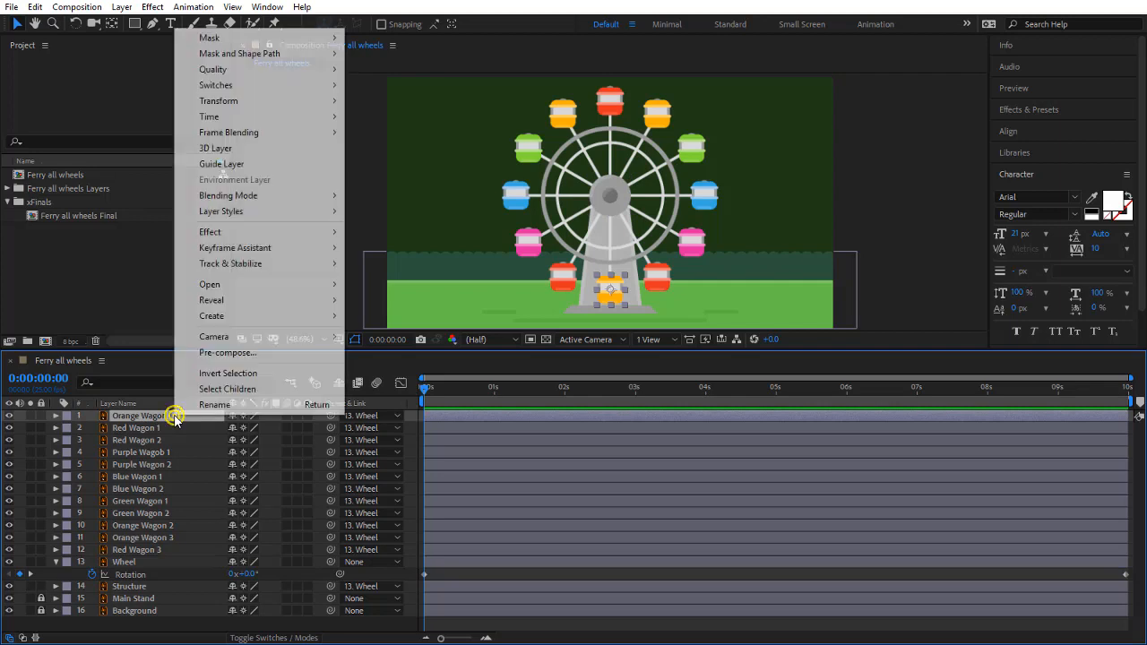
{"action": "mouse_move", "coordinate": [271, 102]}
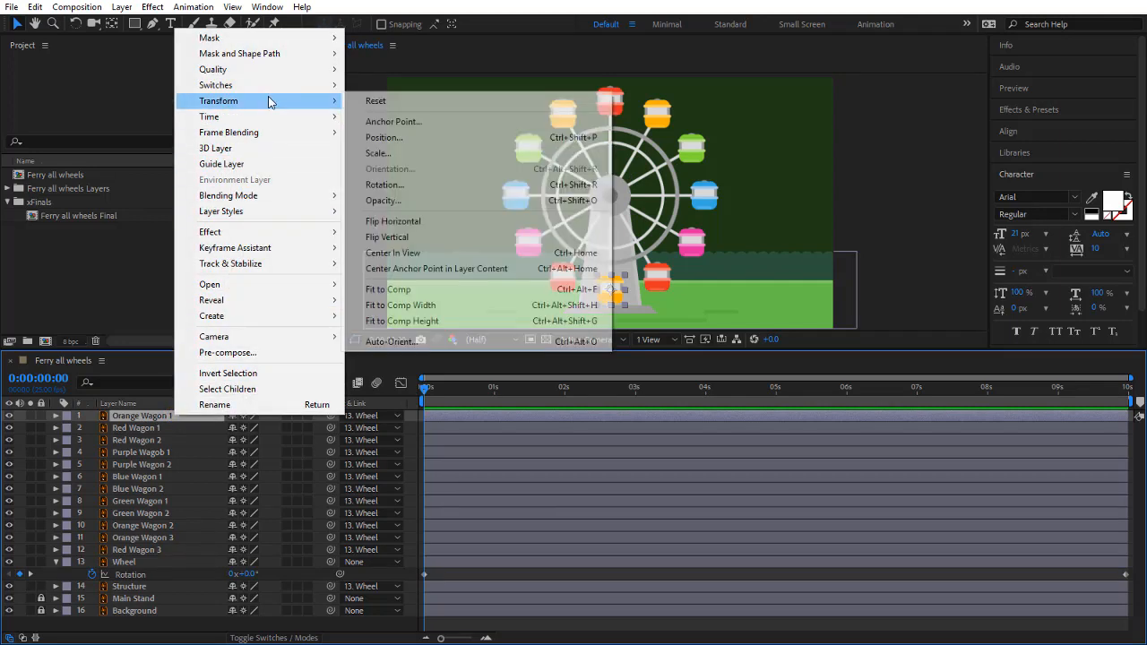
{"action": "left_click", "coordinate": [389, 343]}
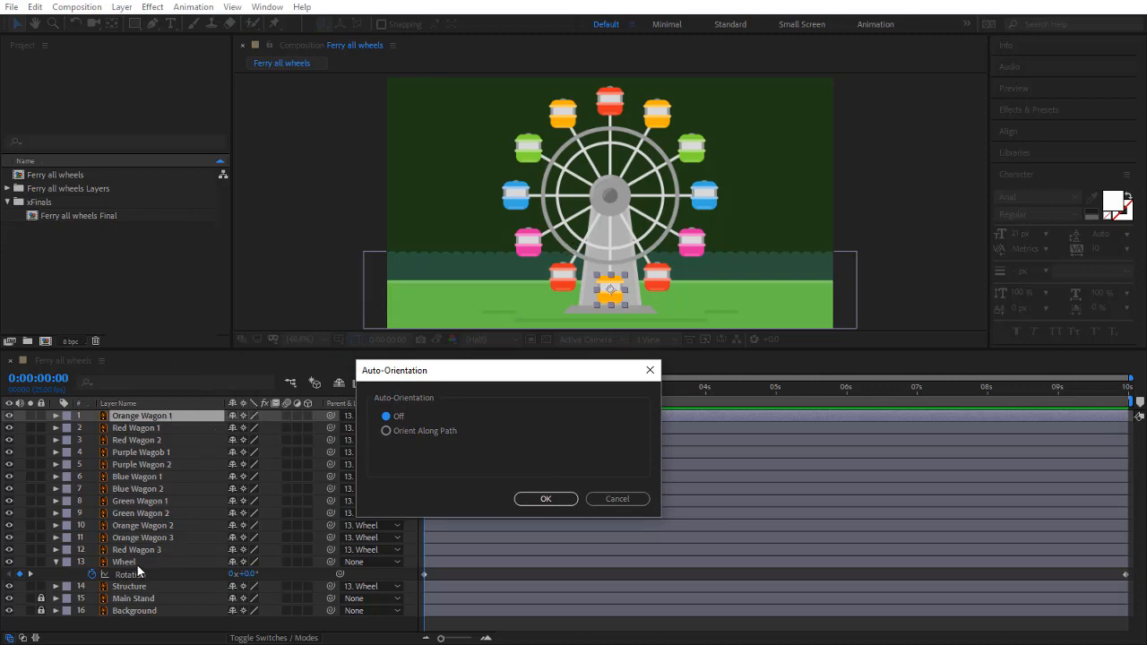
{"action": "left_click", "coordinate": [444, 431]}
{"action": "left_click", "coordinate": [545, 499]}
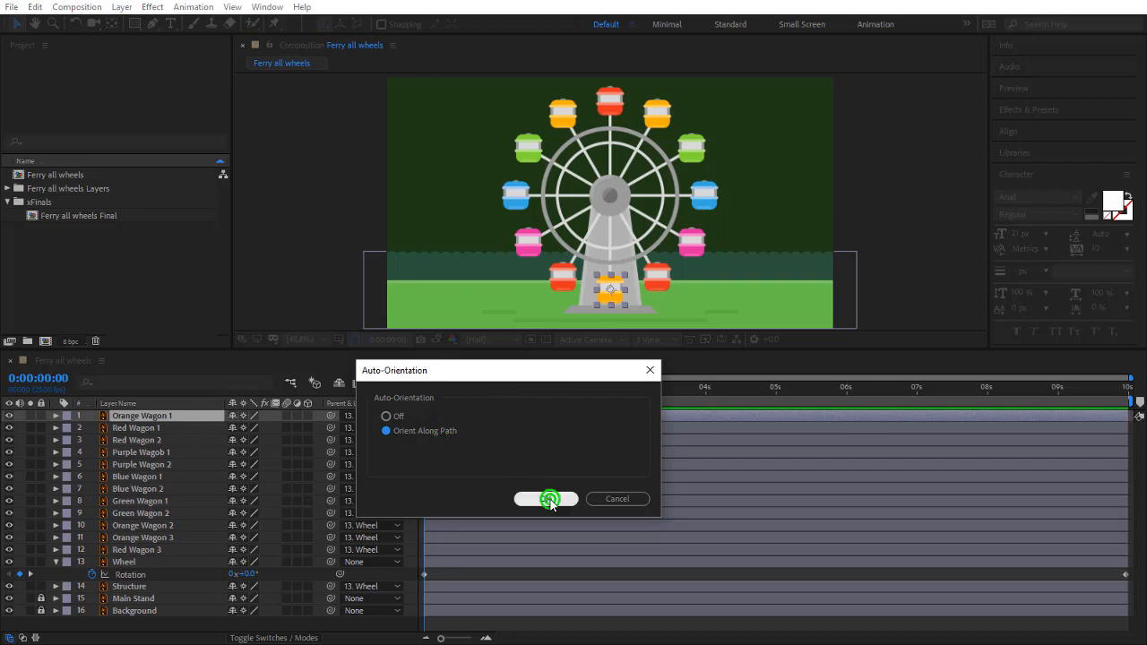
{"action": "key", "text": "space"}
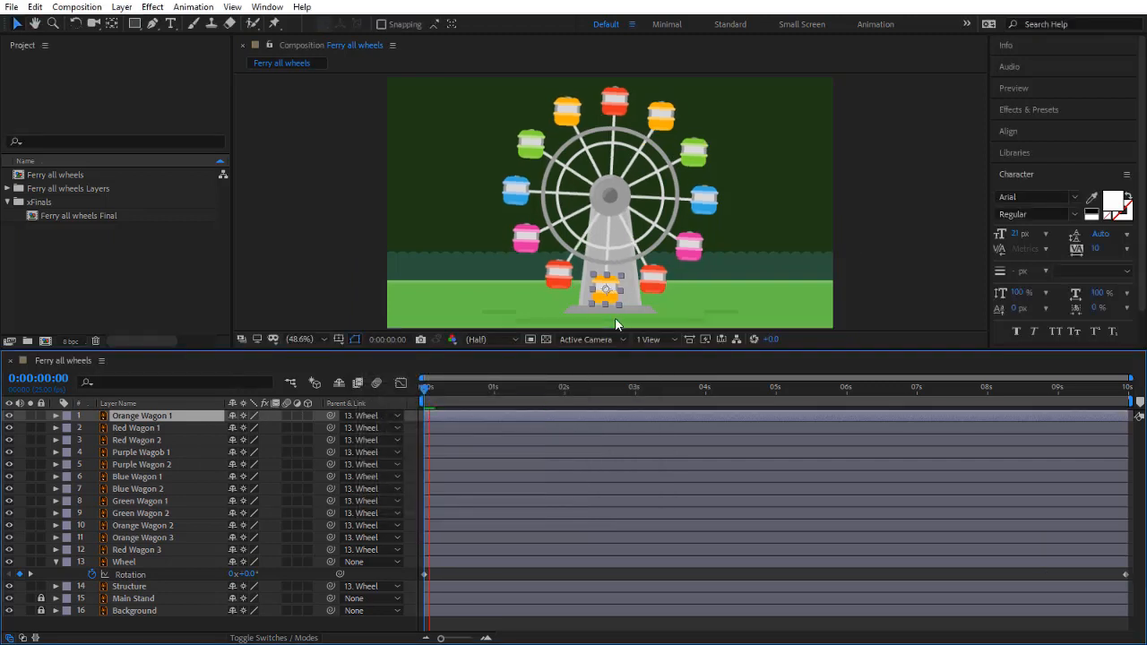
{"action": "key", "text": "space"}
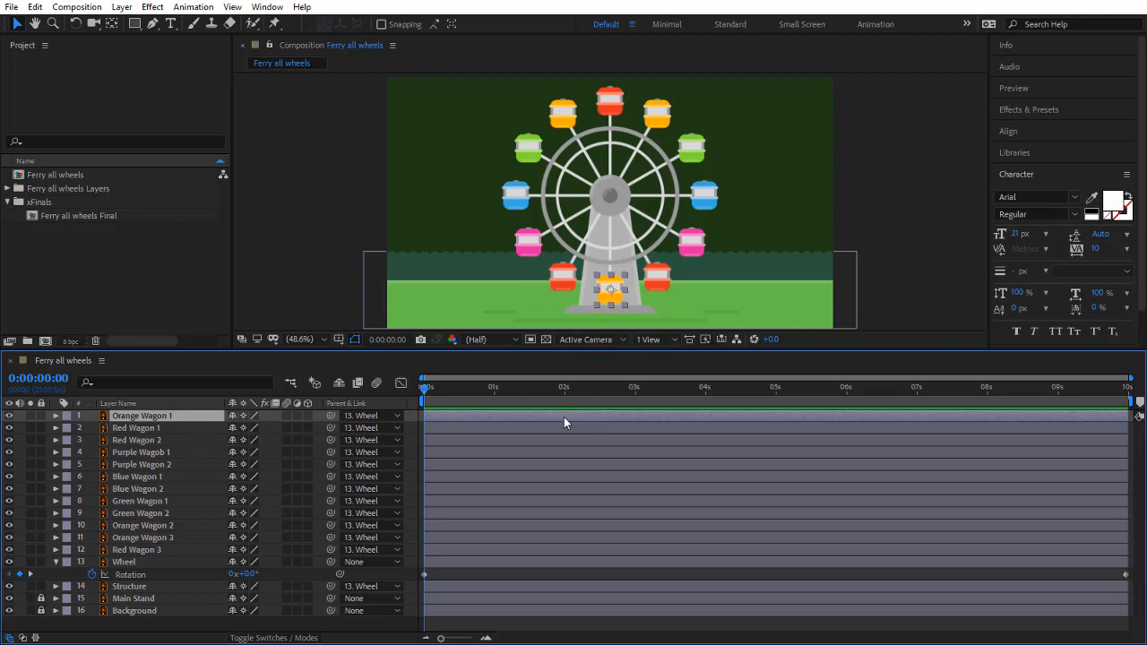
Add rotation keyframes at 0:00:00:00 to all twelve wagon layers, Orange Wagon 1 through Red Wagon 3.
{"action": "left_click", "coordinate": [135, 547], "text": "shift"}
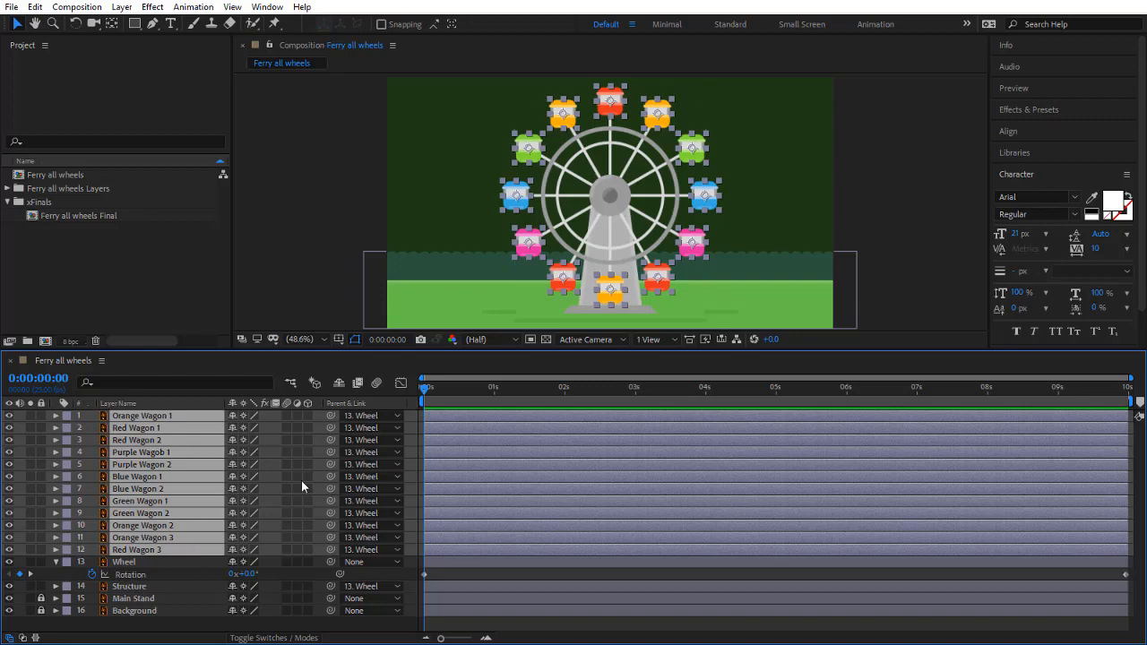
{"action": "key", "text": "r"}
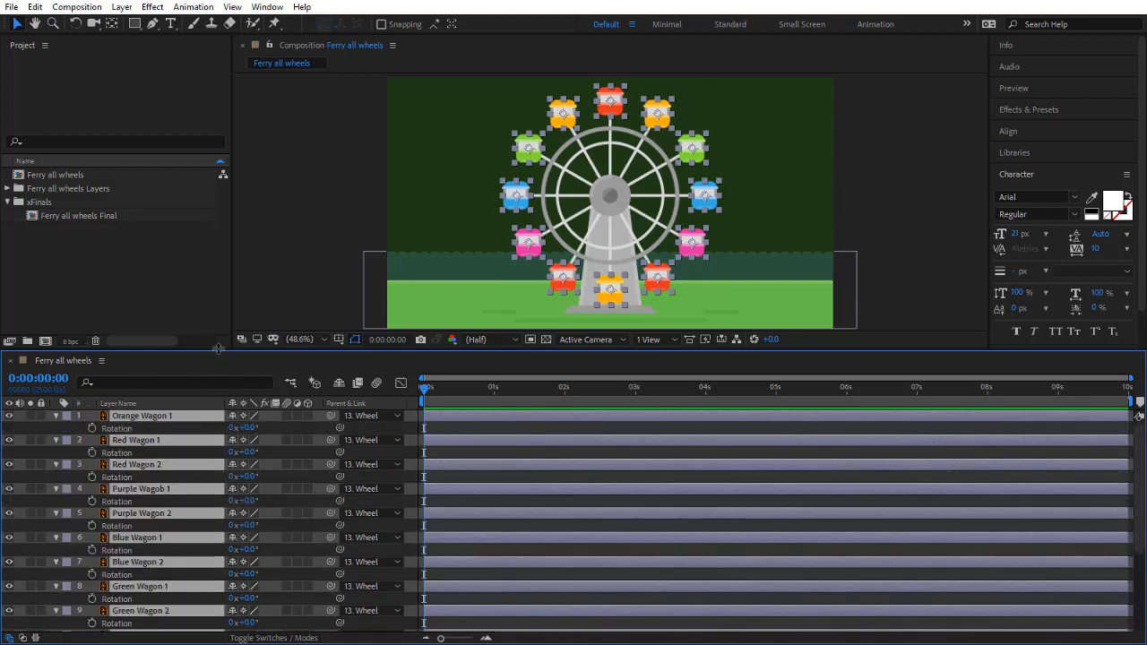
{"action": "left_click_drag", "start_coordinate": [218, 351], "coordinate": [222, 257]}
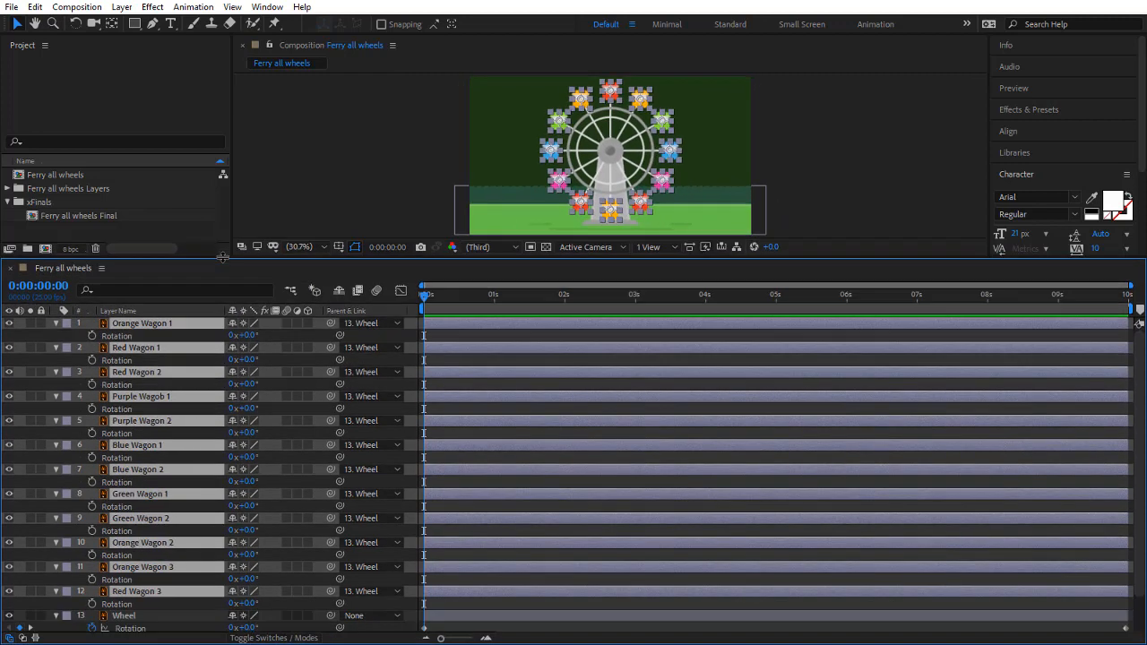
{"action": "left_click", "coordinate": [91, 335]}
{"action": "key", "text": "ctrl+a"}
{"action": "key", "text": "alt+shift+r"}
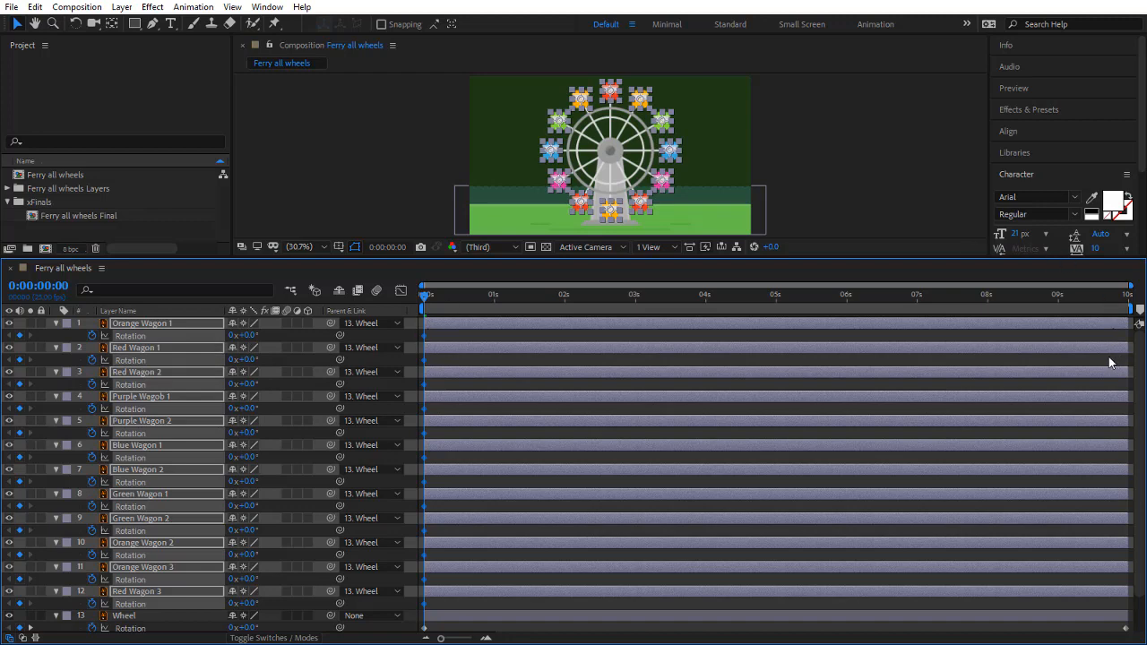
Set the rotation of all twelve wagon layers to -1 revolution at the last frame, 0:00:09:24, and preview the animation in an enlarged view.
{"action": "key", "text": "End"}
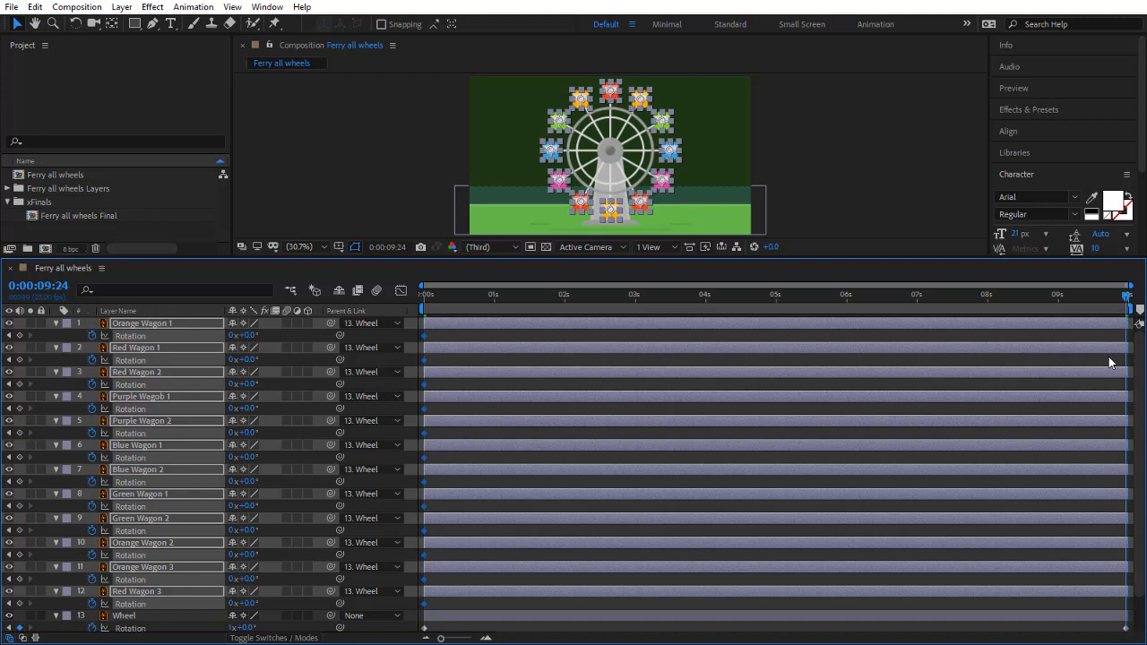
{"action": "left_click", "coordinate": [224, 327]}
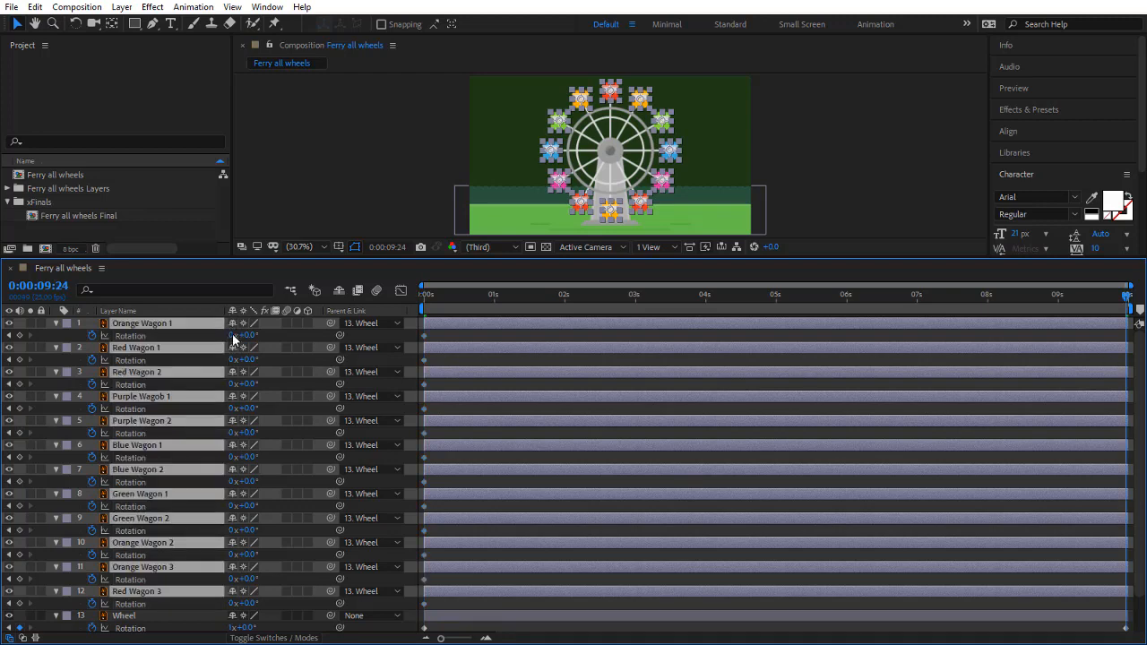
{"action": "left_click", "coordinate": [229, 336]}
{"action": "type", "text": "-1"}
{"action": "key", "text": "Return"}
{"action": "left_click_drag", "start_coordinate": [409, 260], "coordinate": [385, 509]}
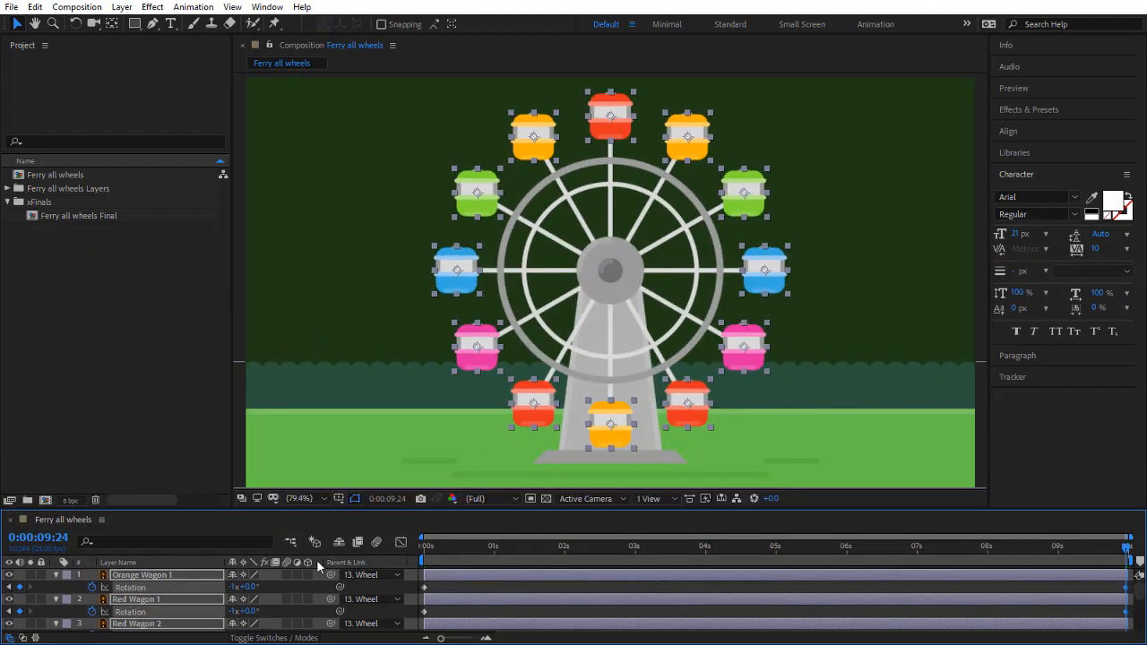
{"action": "key", "text": "space"}
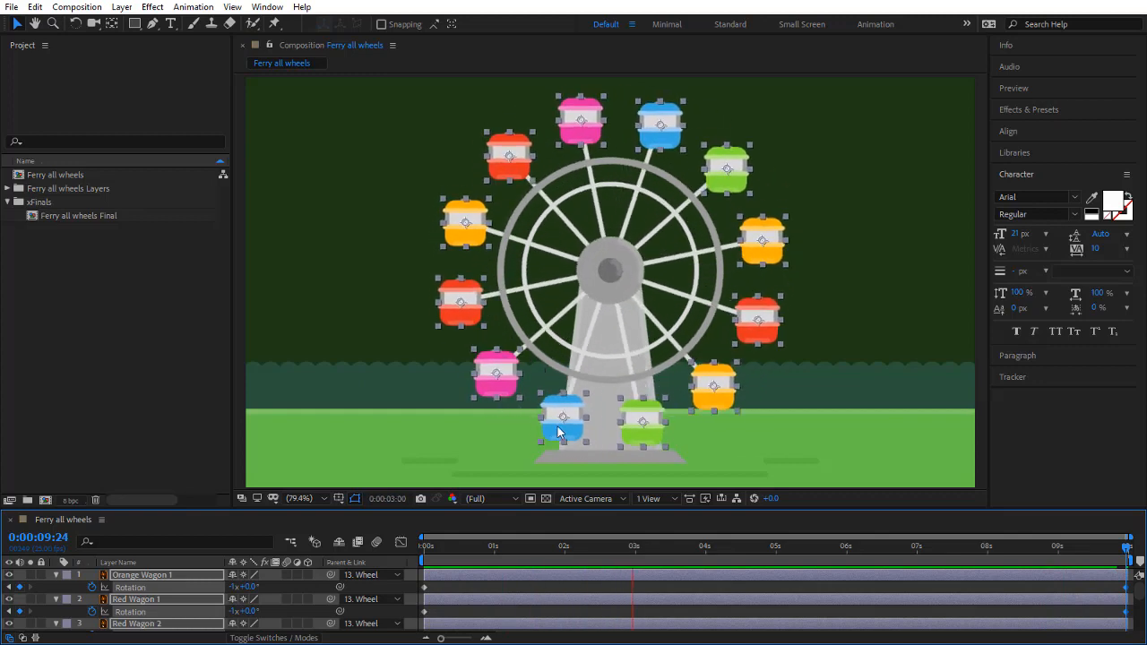
{"action": "left_click", "coordinate": [935, 195]}
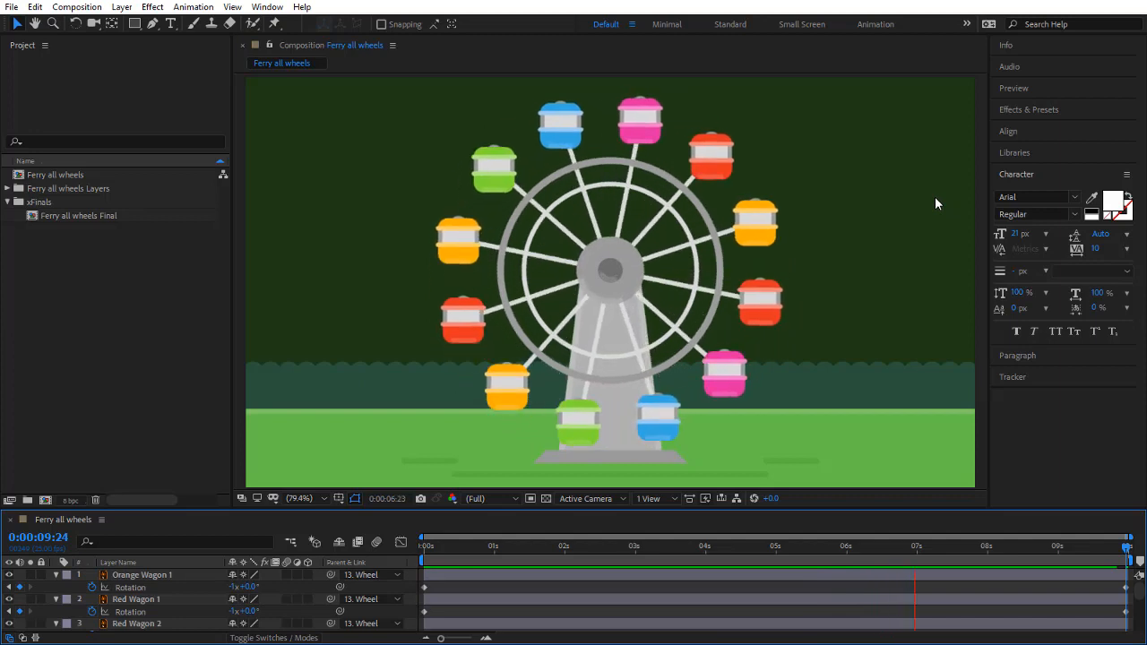